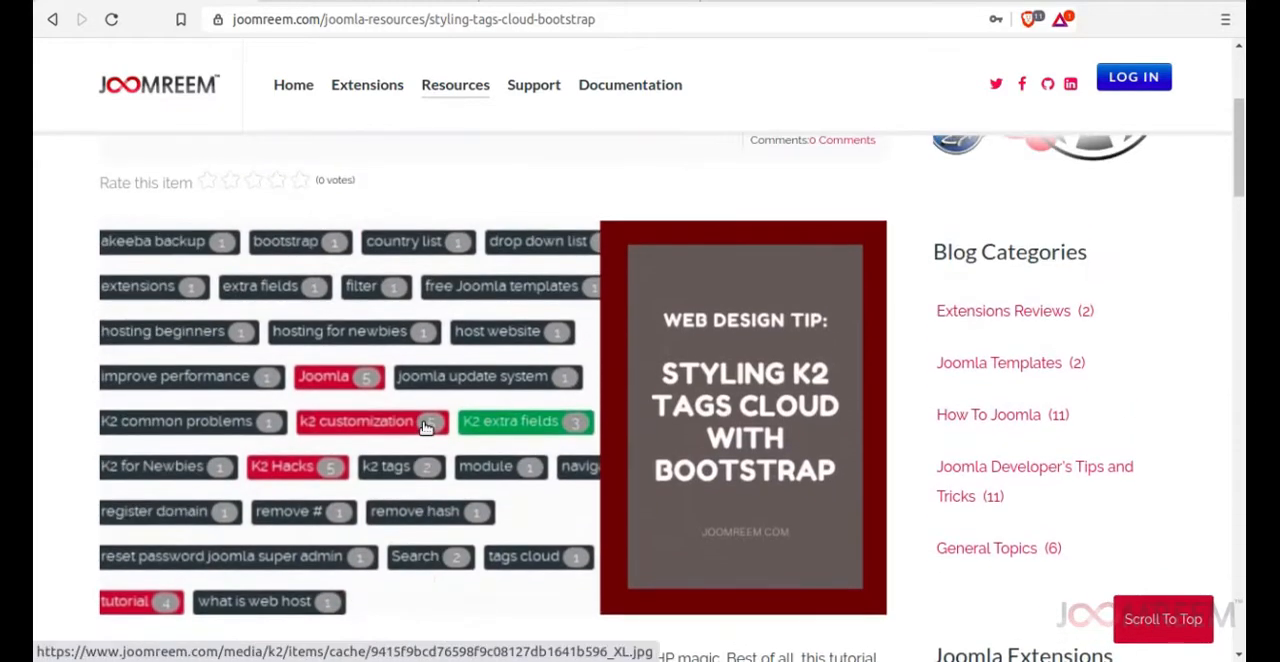
Examine the K2 tags cloud styling tutorial, including the highlighted tag examples and the template override steps.
scroll(425, 428, down, 3)
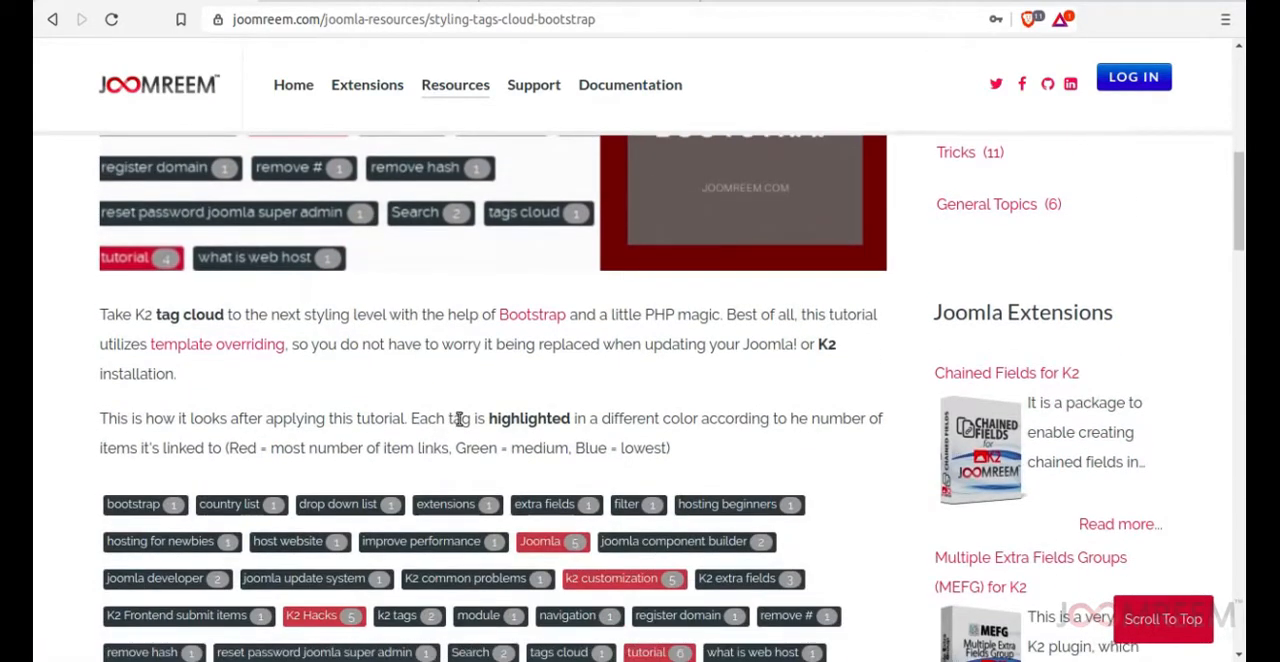
scroll(667, 415, down, 1)
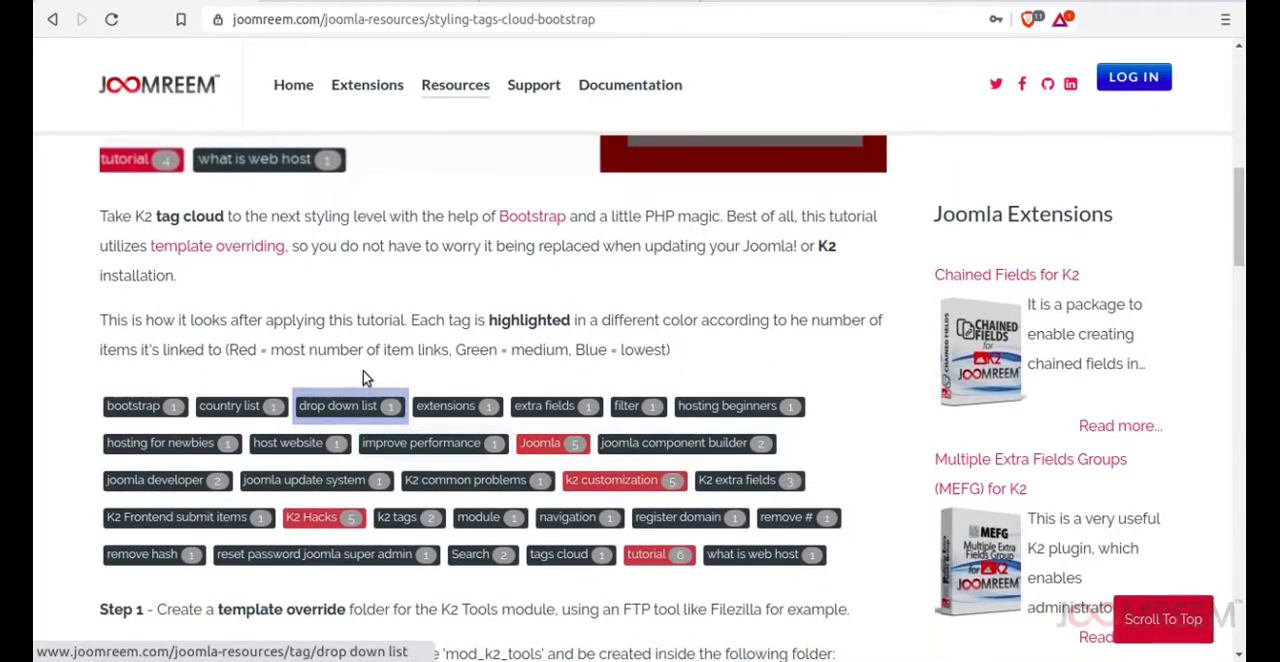
scroll(404, 322, down, 1)
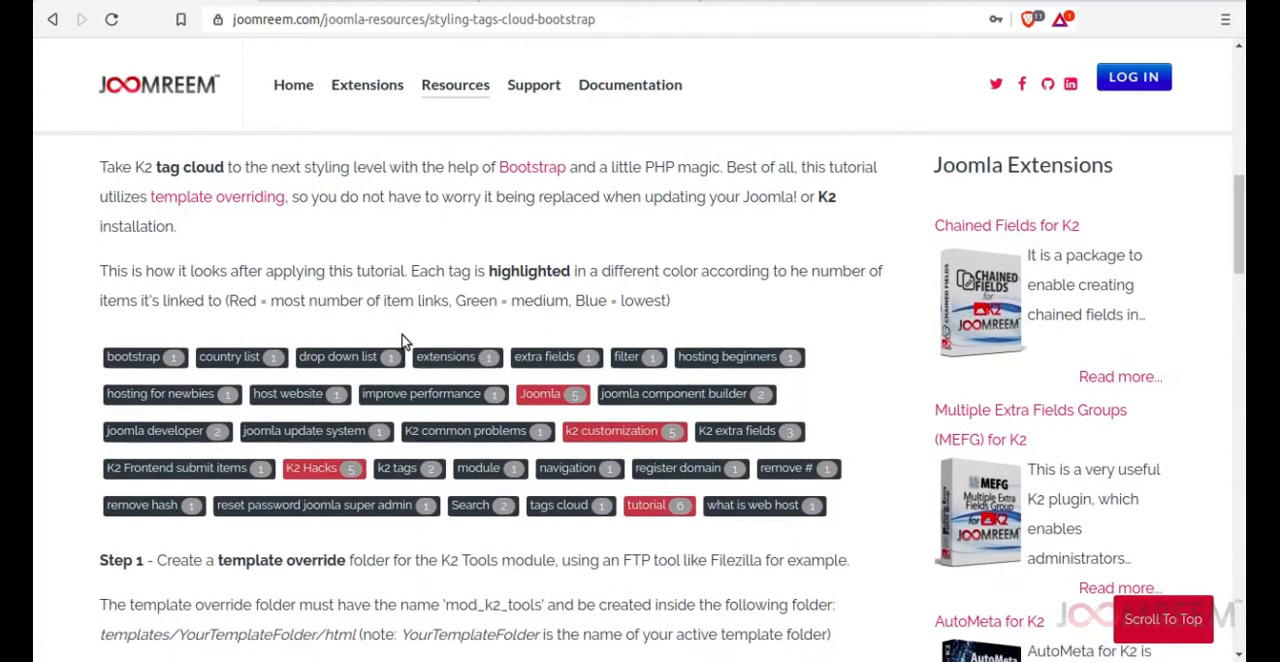
scroll(408, 417, down, 3)
scroll(530, 437, down, 2)
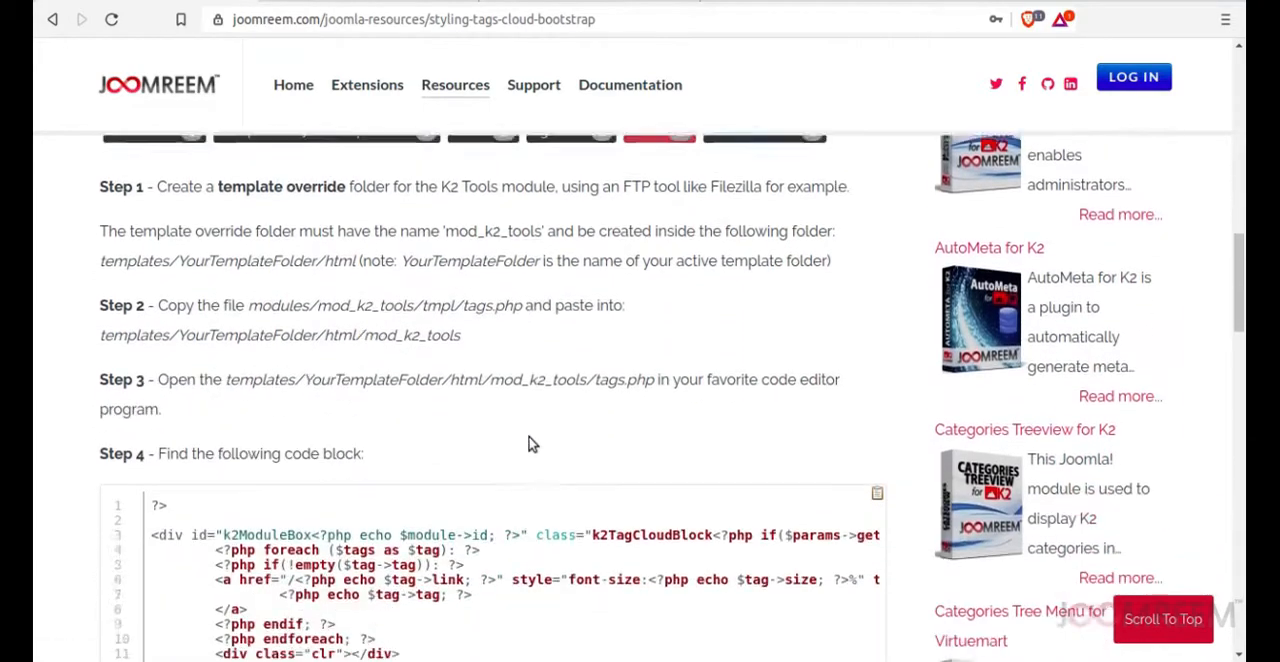
scroll(530, 445, down, 2)
scroll(530, 445, up, 6)
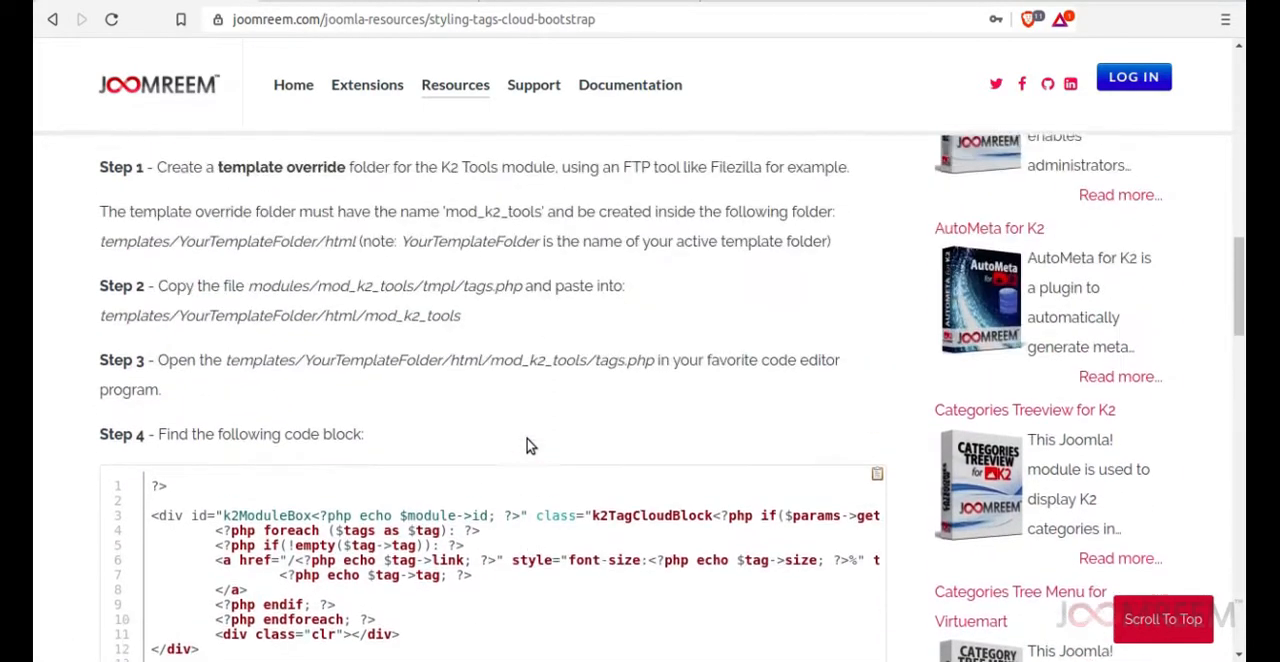
scroll(530, 445, up, 6)
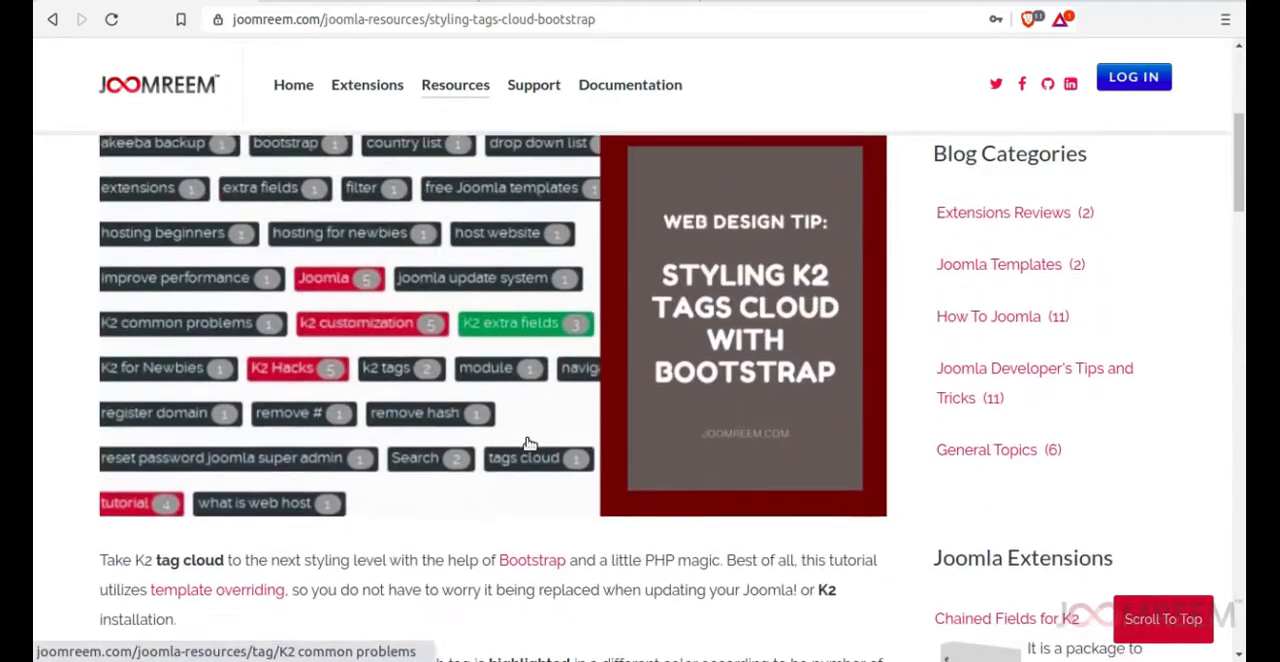
scroll(530, 443, down, 7)
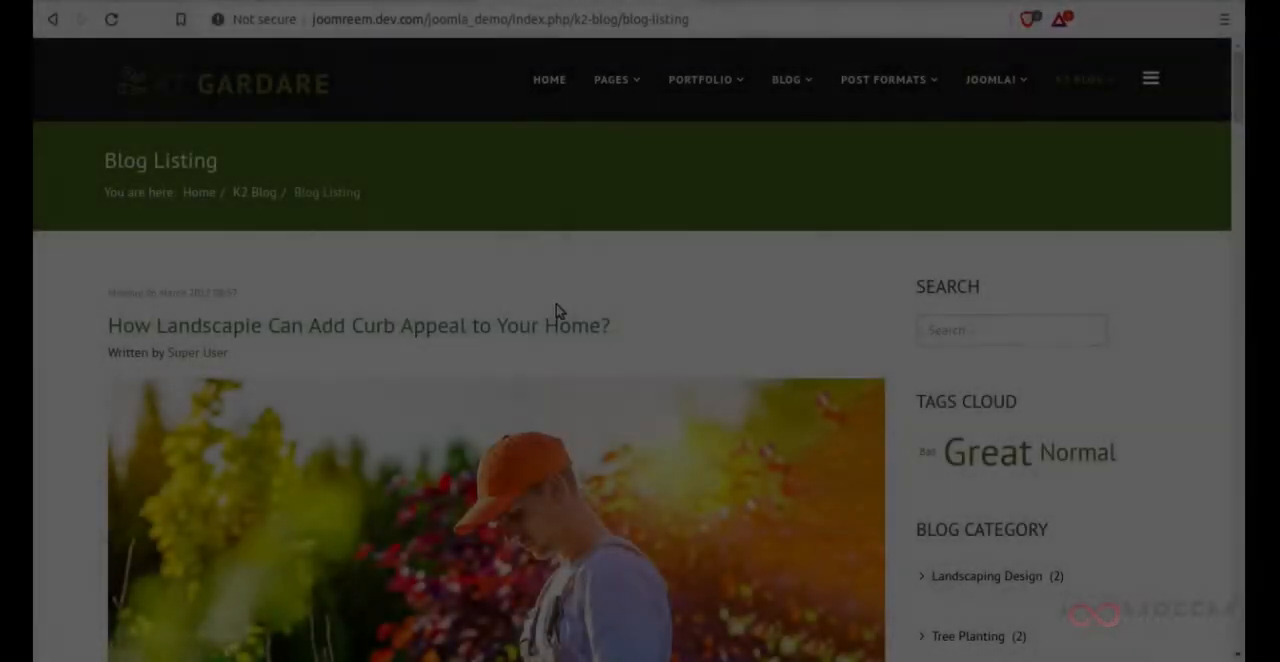
Examine the minimum and maximum font size options in the Tag Cloud Settings of the Tags Cloud K2 Tools module.
scroll(558, 312, down, 2)
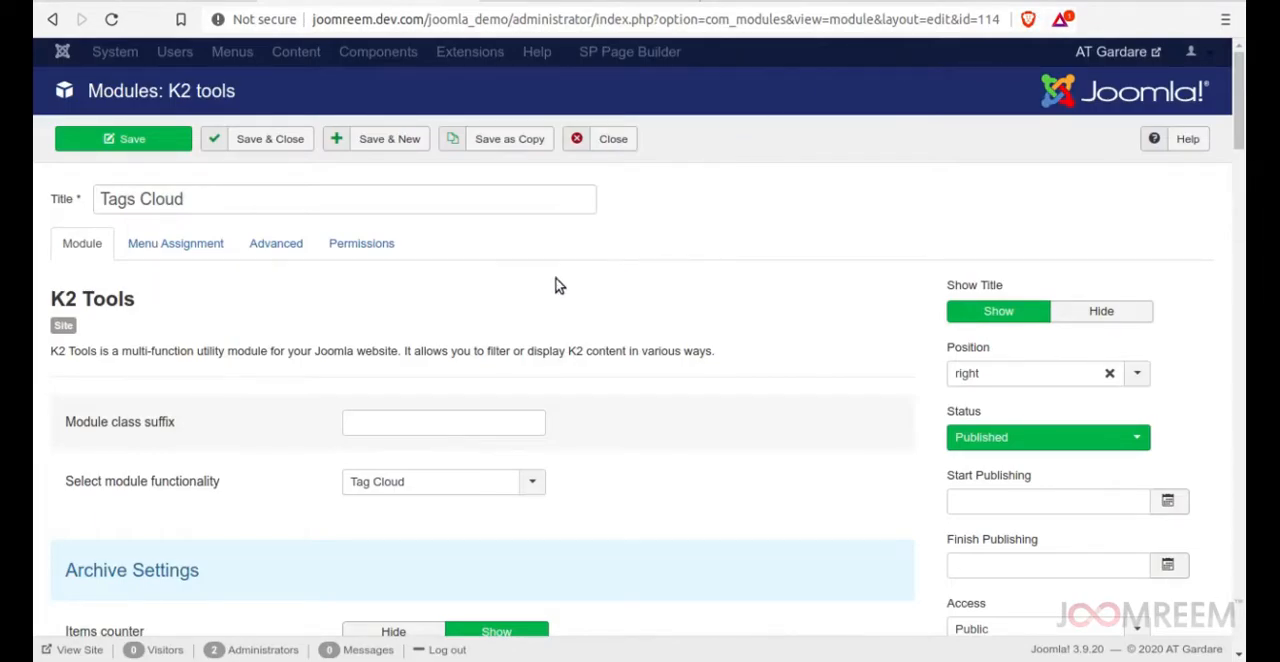
scroll(119, 347, down, 5)
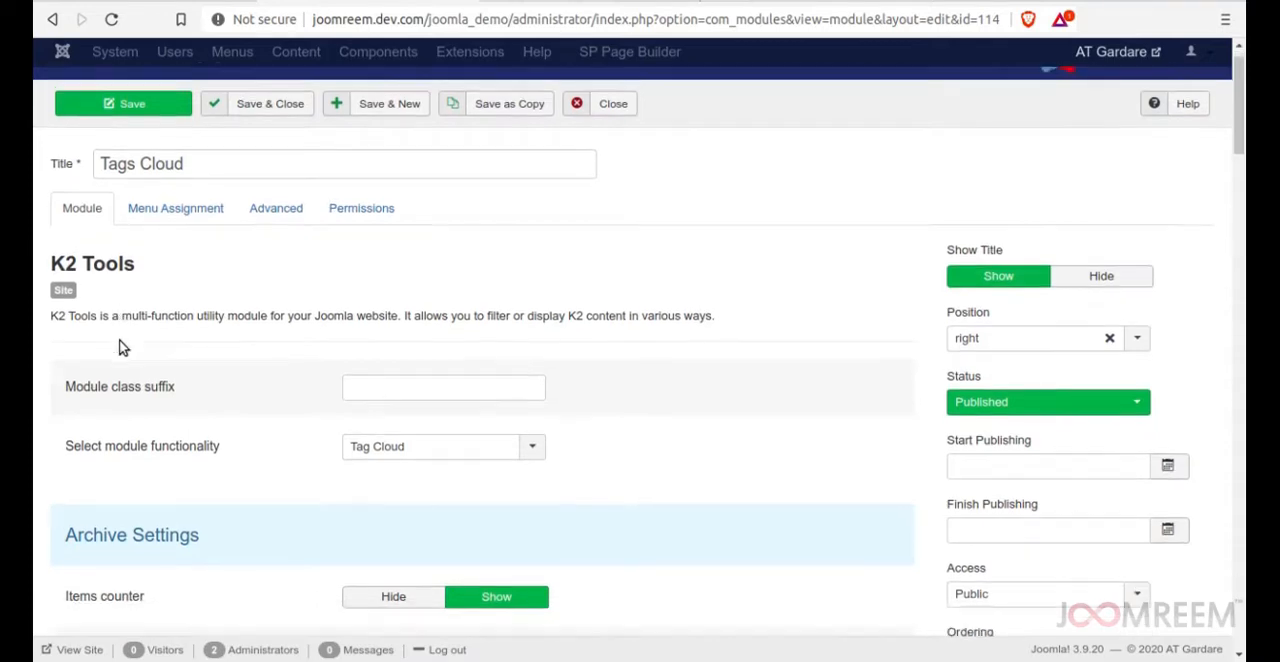
scroll(119, 347, down, 12)
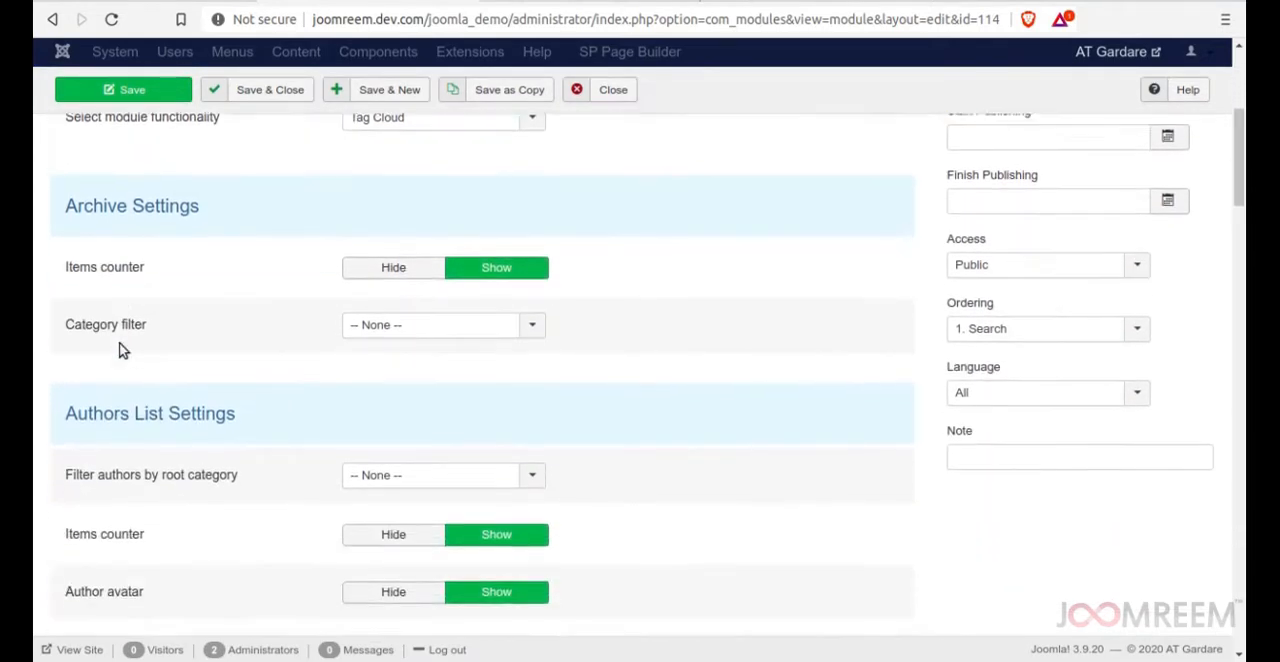
scroll(155, 445, down, 20)
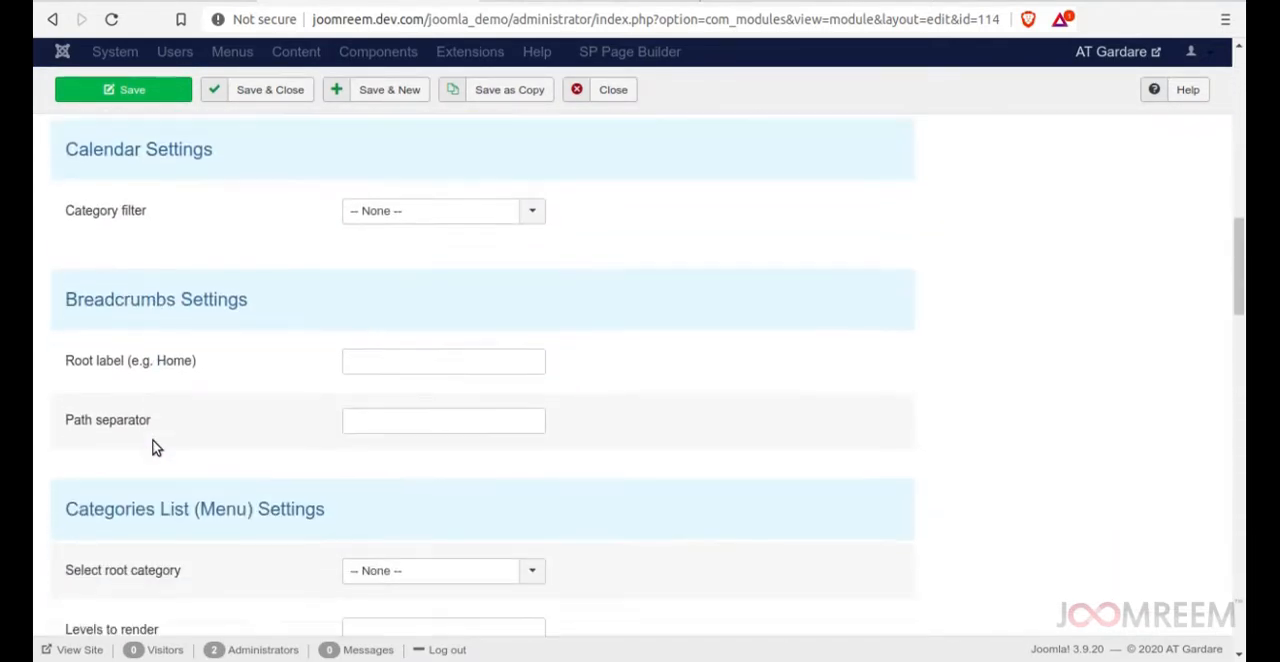
scroll(155, 445, down, 13)
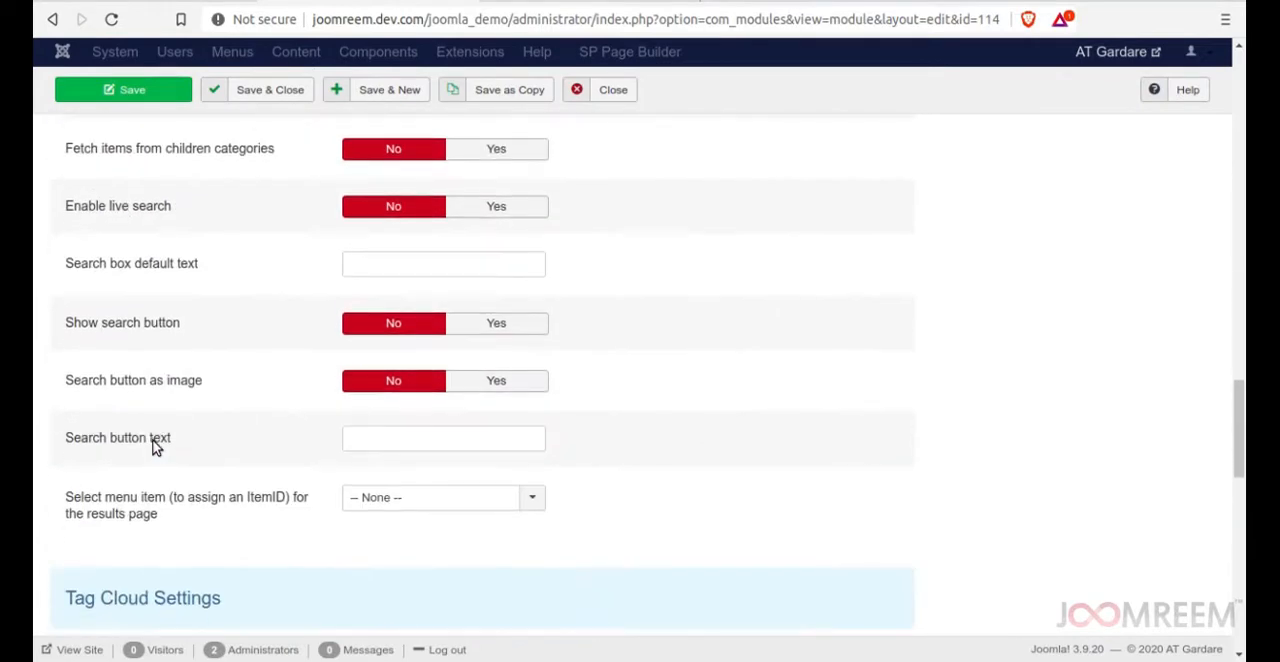
mouse_move(119, 272)
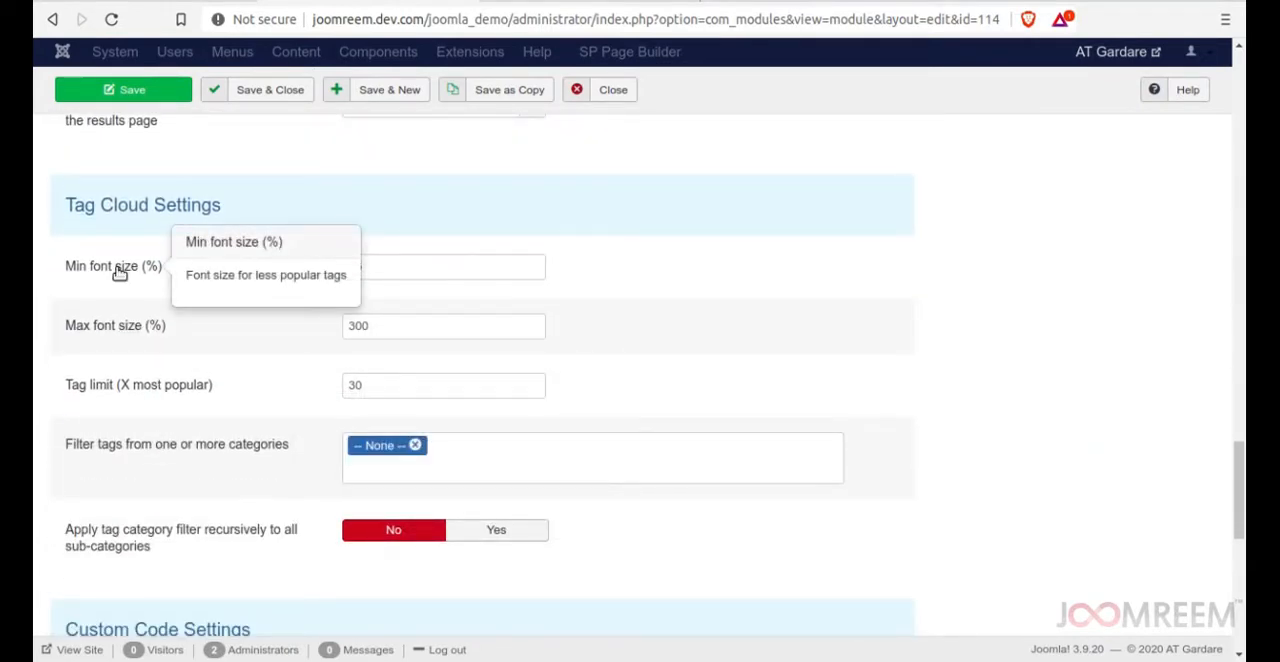
mouse_move(119, 331)
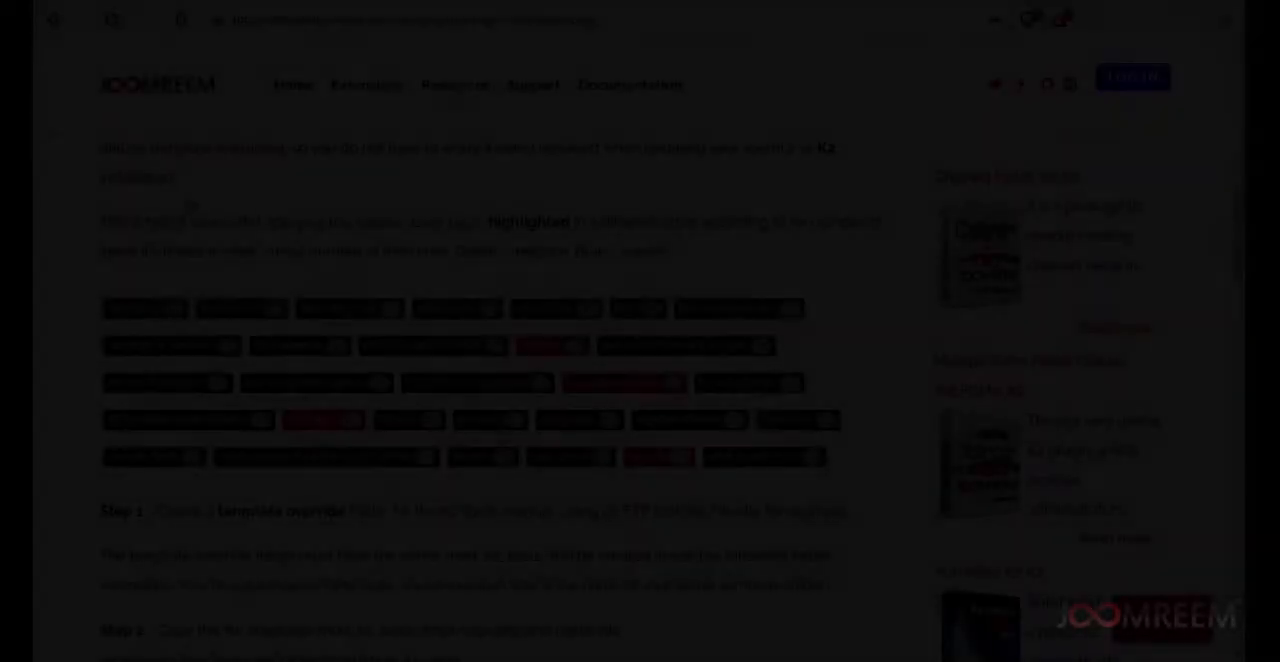
Read Step 1 of the tutorial on creating the template override folder for the K2 Tools module.
scroll(240, 285, down, 3)
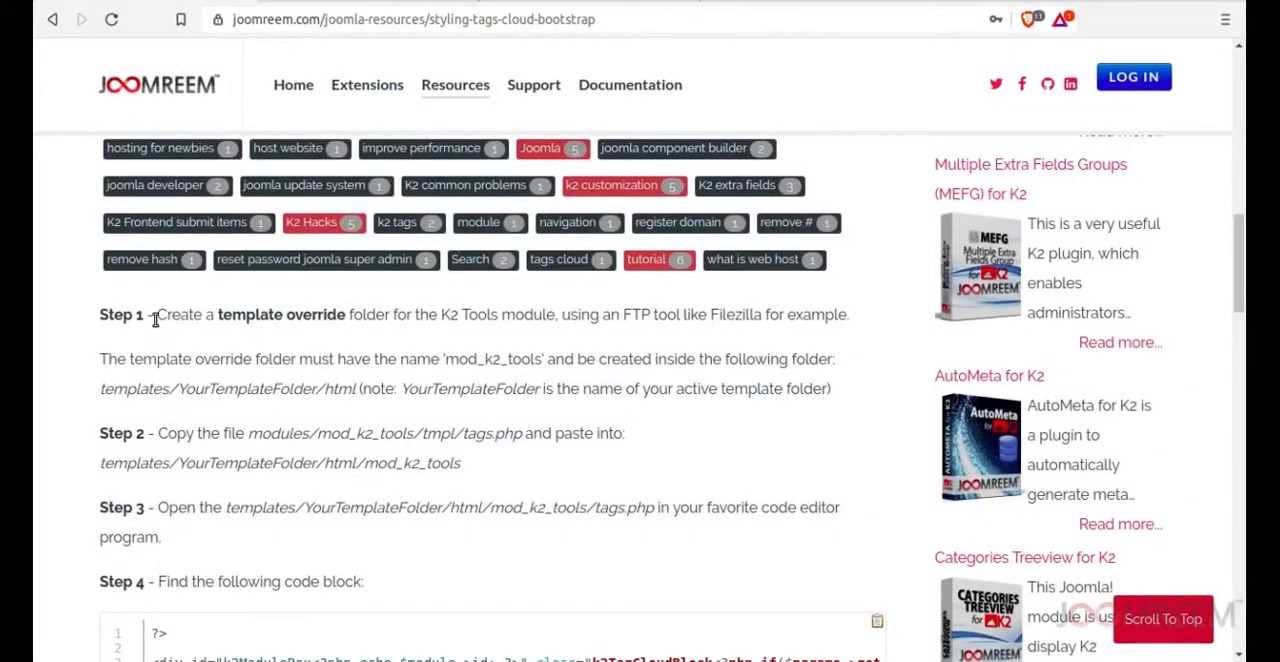
drag(155, 318, 850, 322)
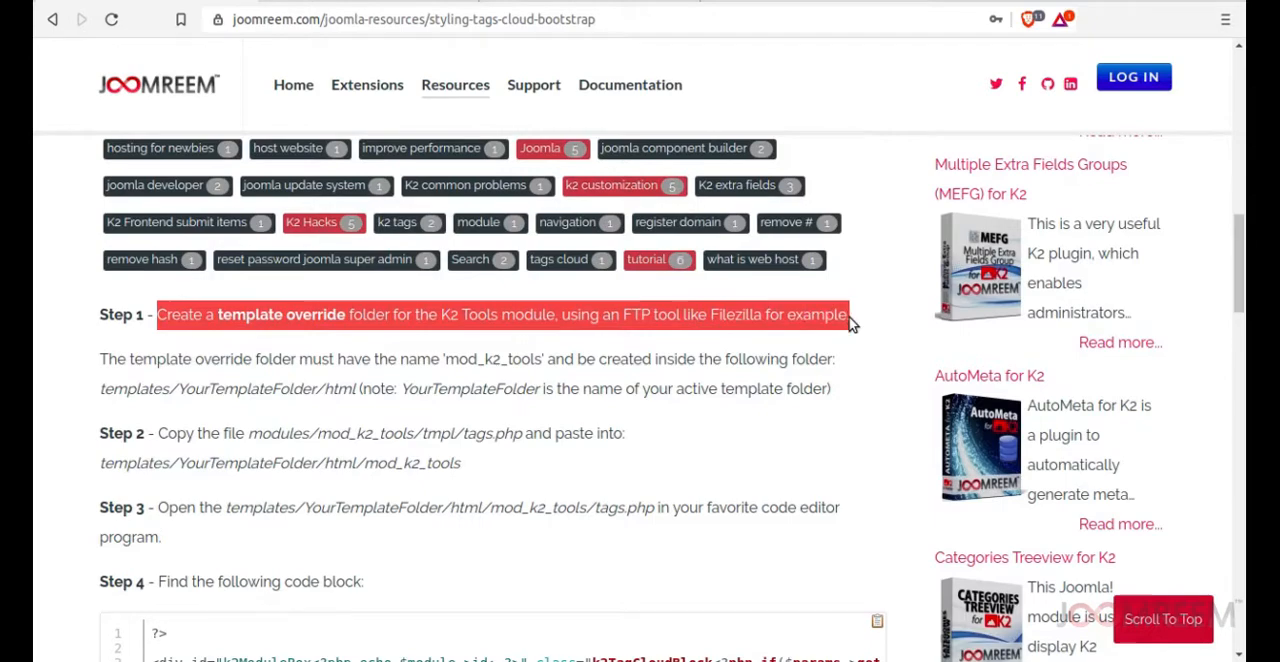
click(328, 318)
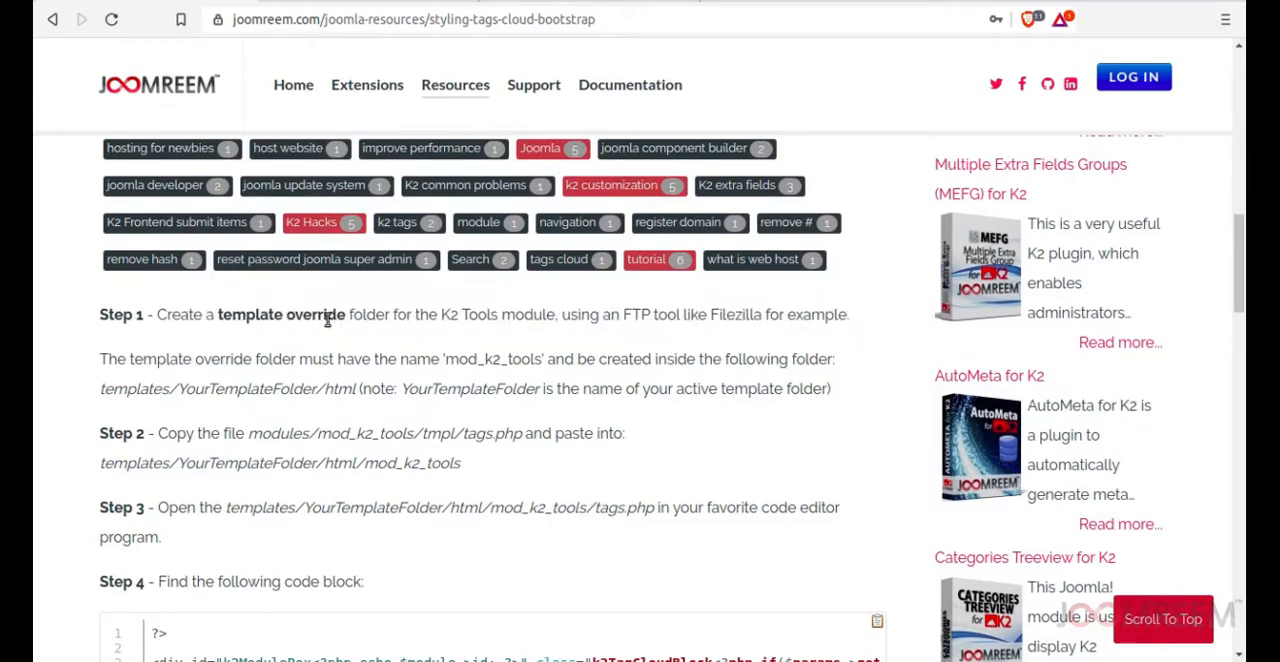
Switch to the file manager and create a folder named mod_k2_tools inside templates/atgardare/html.
click(44, 239)
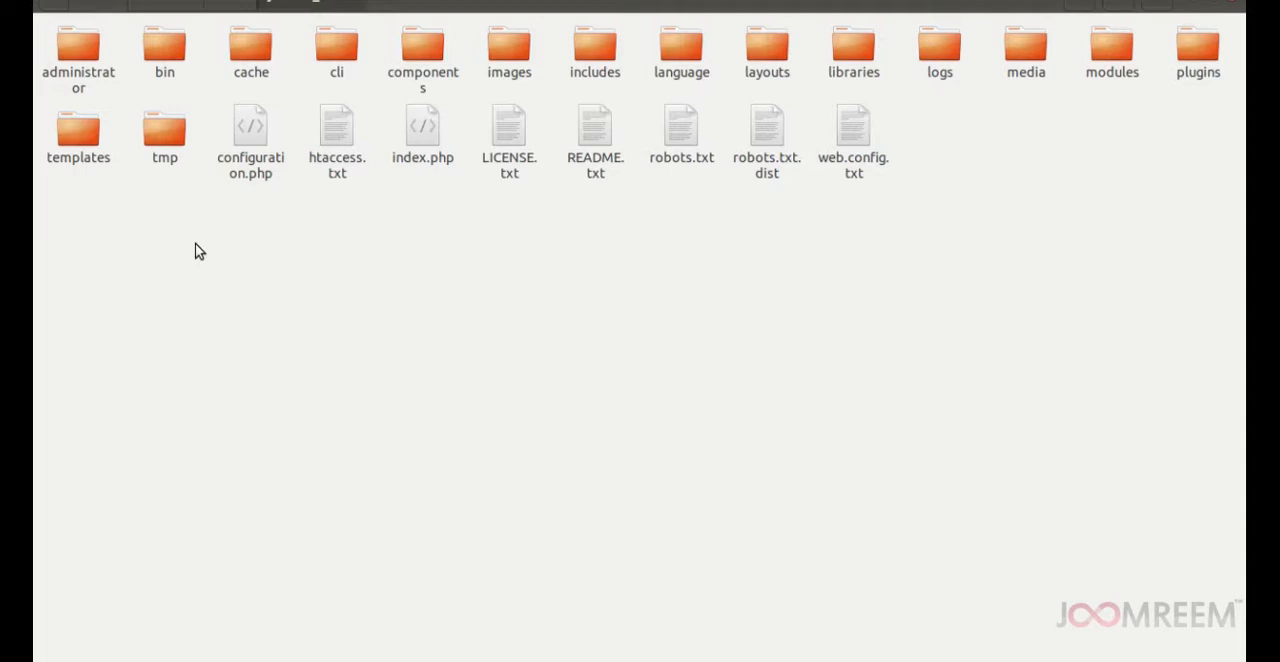
double_click(78, 134)
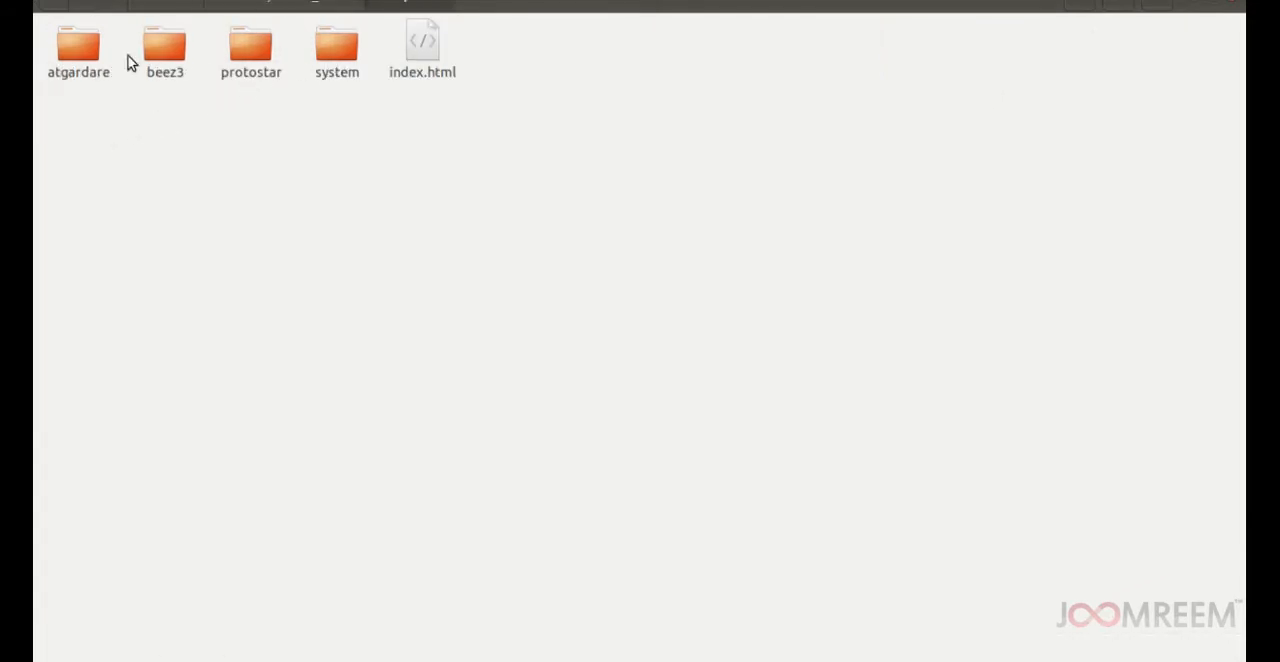
double_click(89, 51)
double_click(334, 50)
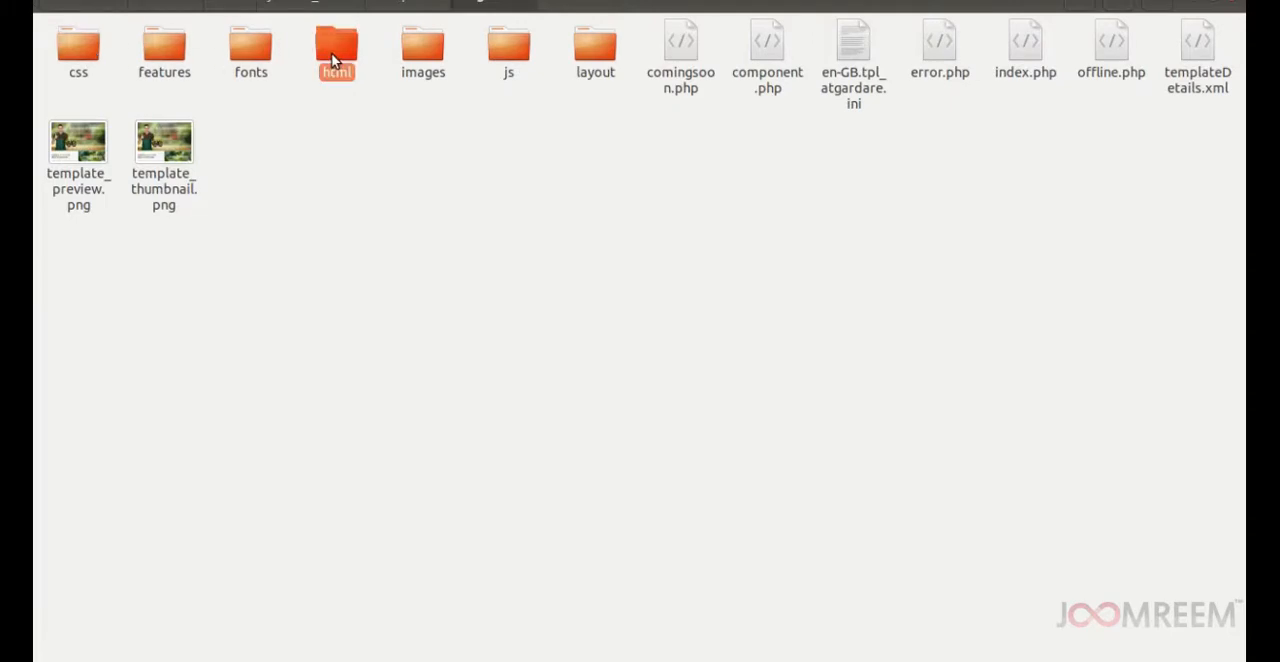
right_click(525, 318)
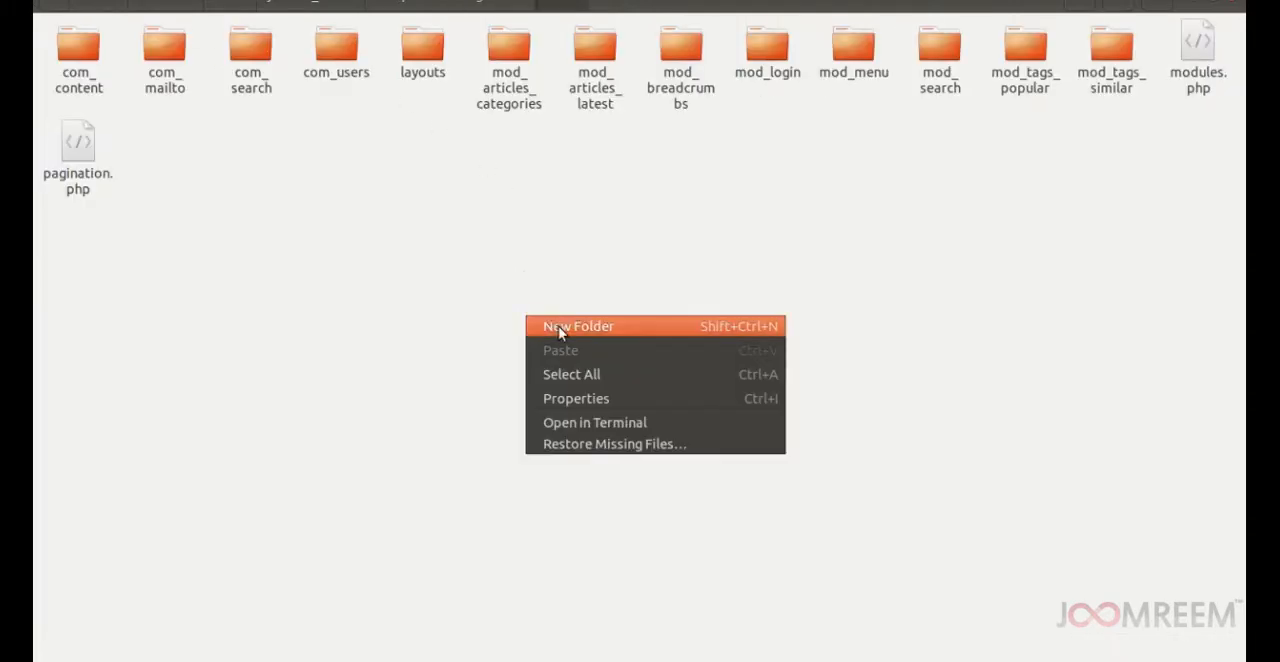
click(562, 328)
text(mod_k2_tools)
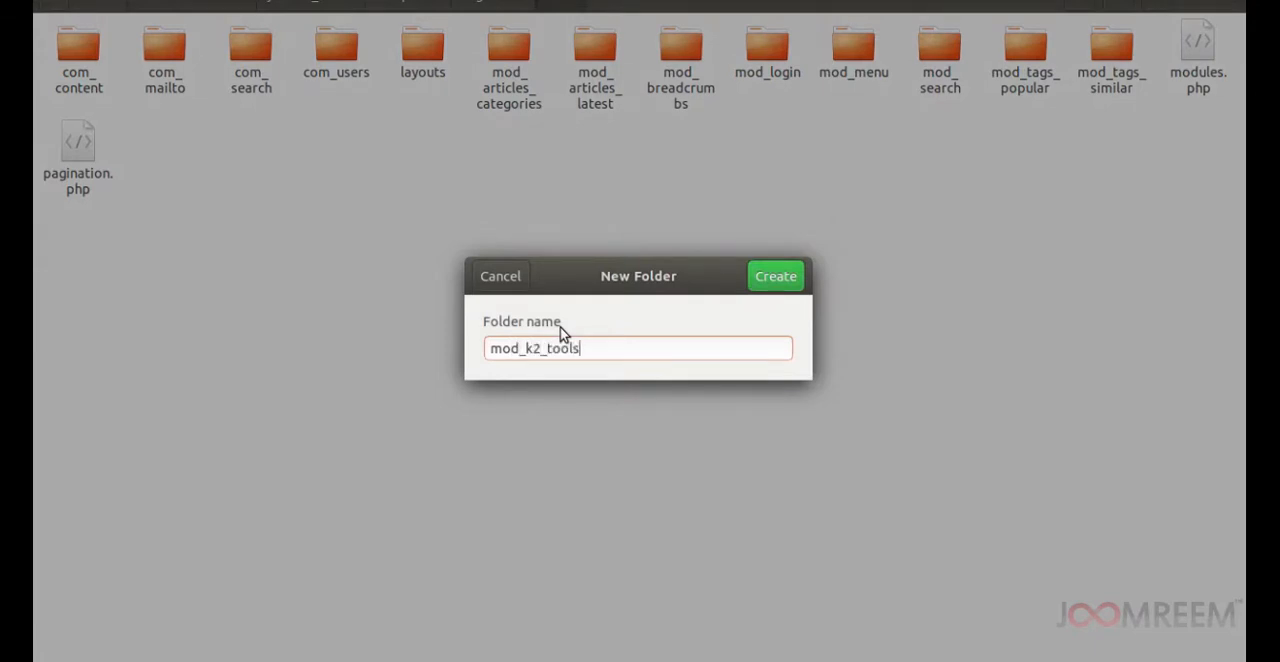
key(Return)
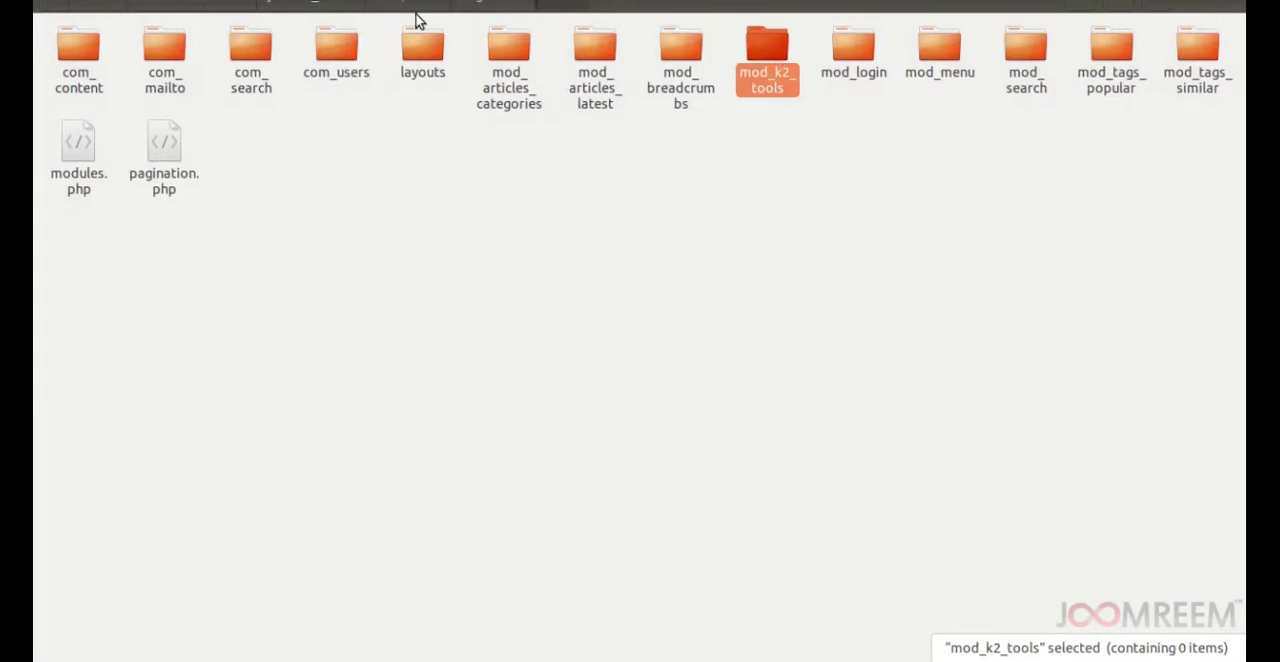
Copy the tags.php file from the site's modules/mod_k2_tools/tmpl folder.
click(310, 6)
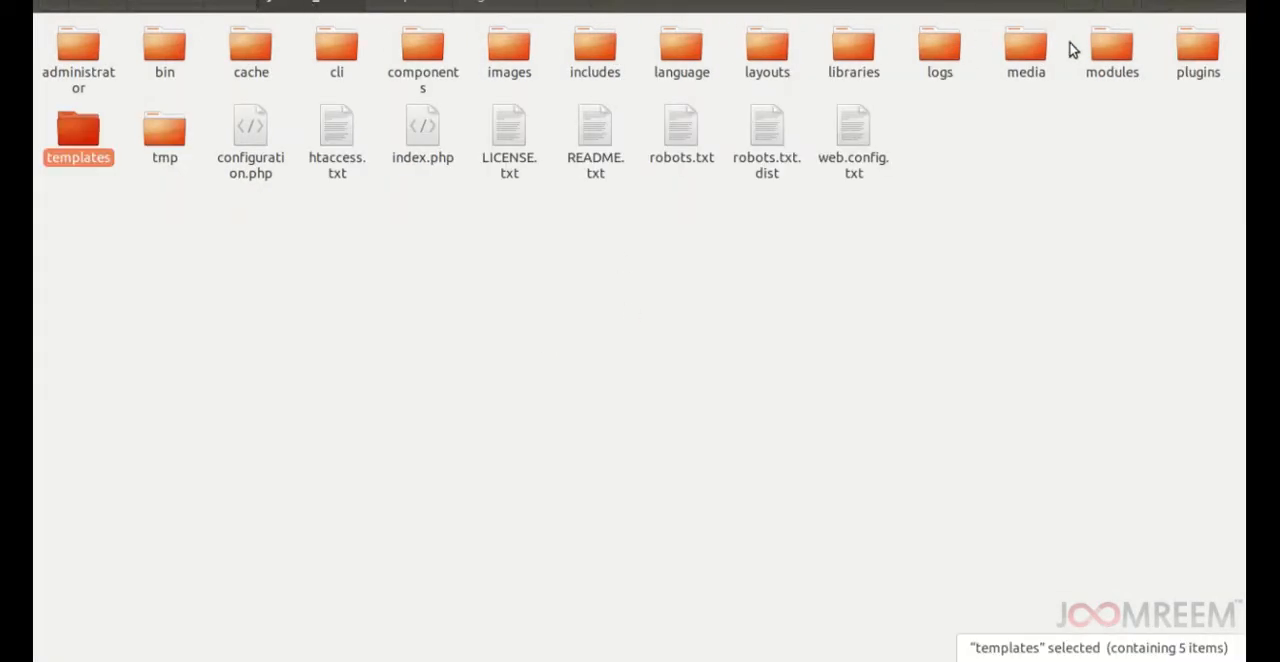
double_click(1121, 49)
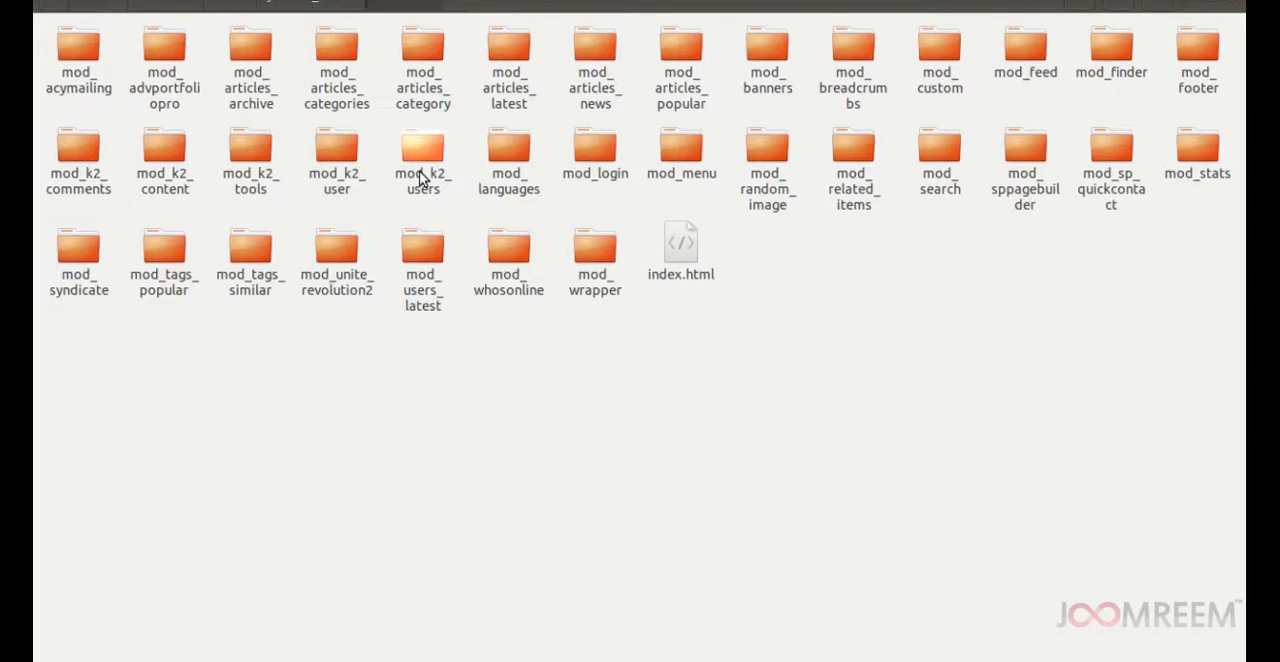
double_click(252, 175)
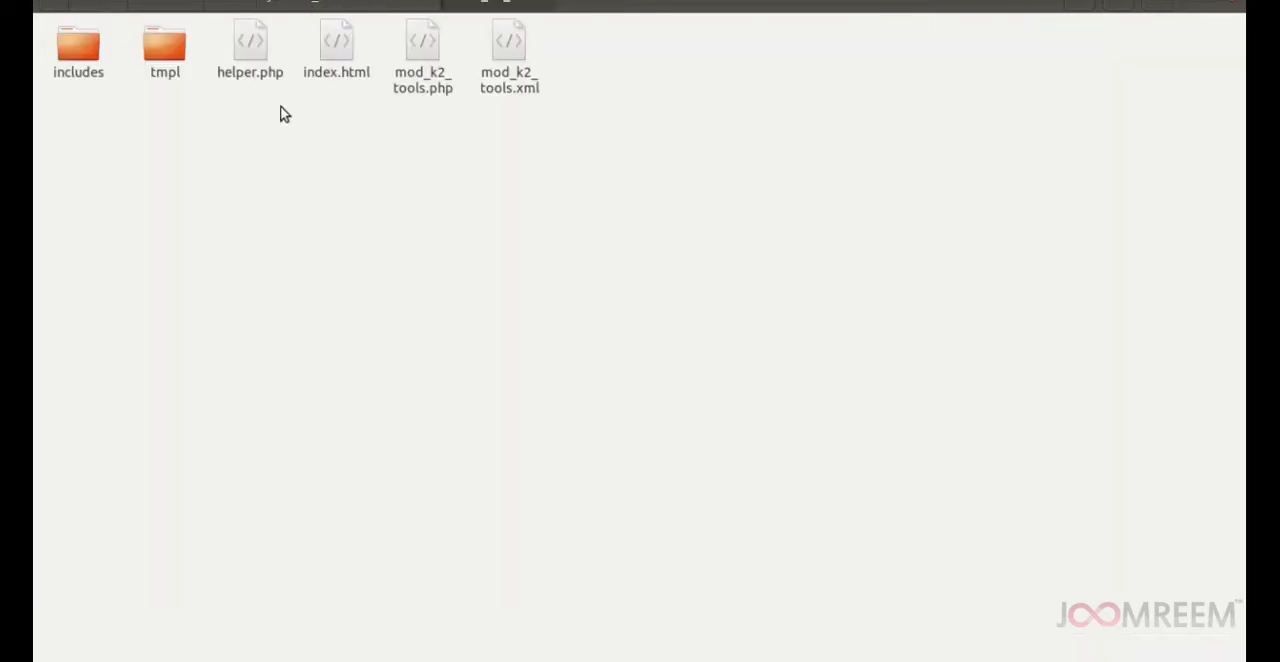
double_click(160, 52)
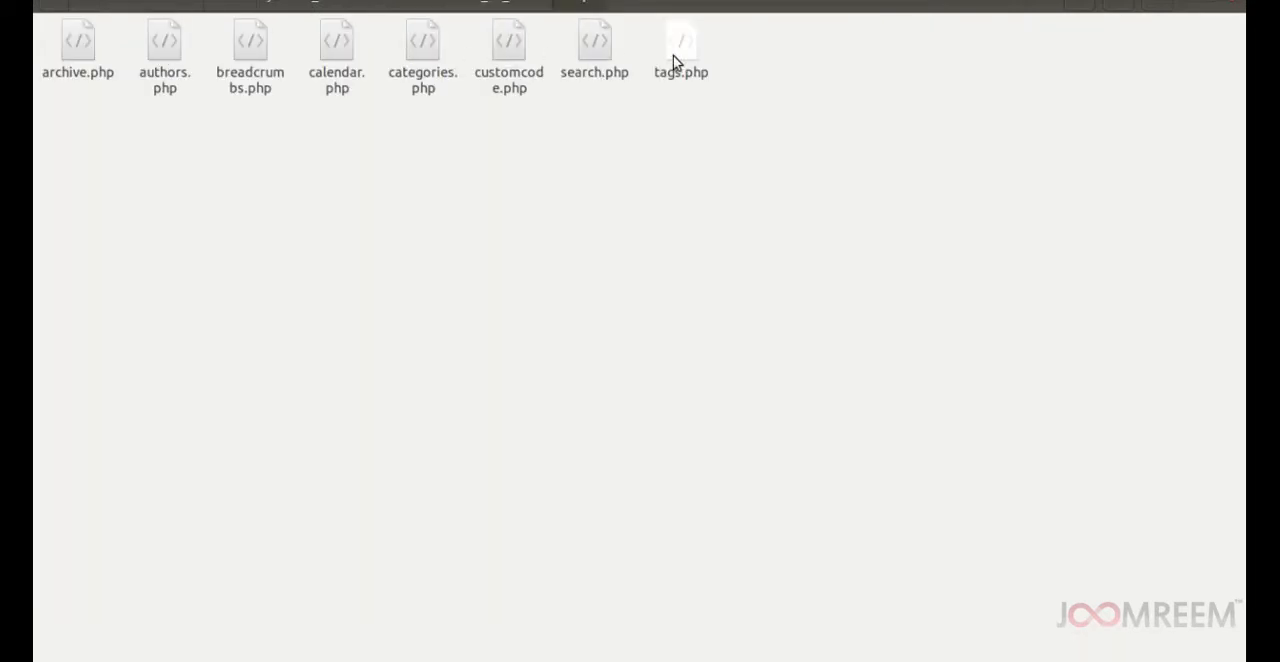
click(676, 55)
right_click(676, 55)
click(714, 137)
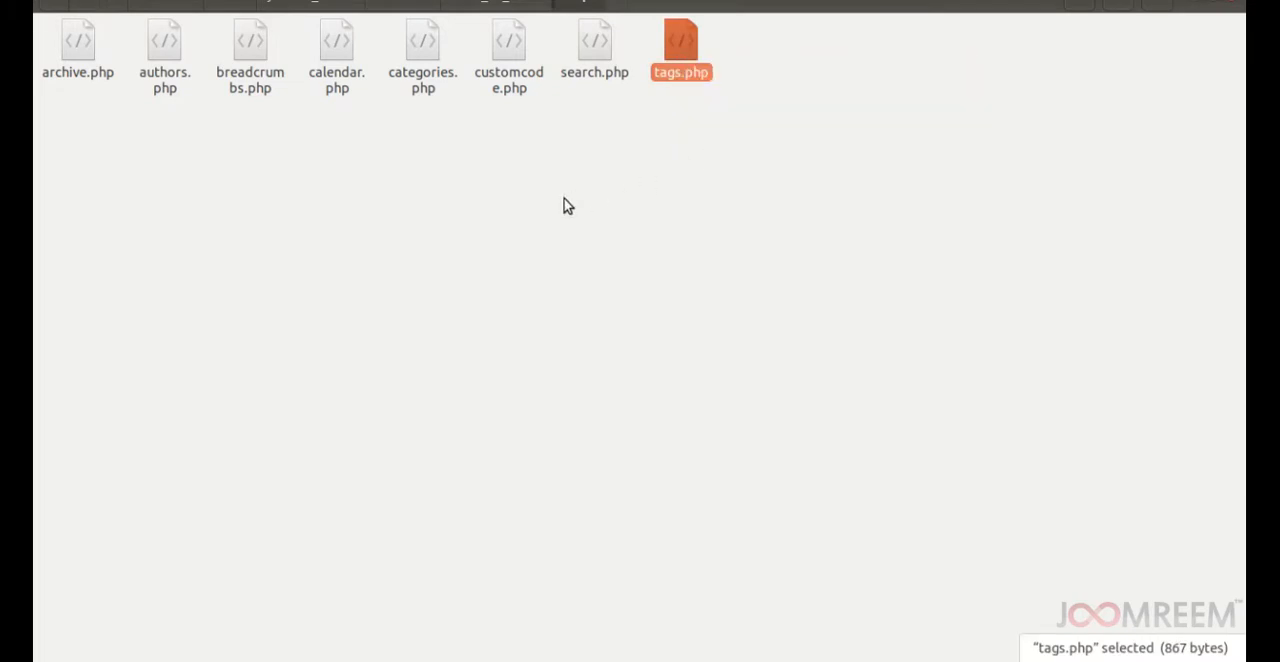
click(564, 206)
Paste the copied tags.php into the templates/atgardare/html/mod_k2_tools folder.
click(304, 8)
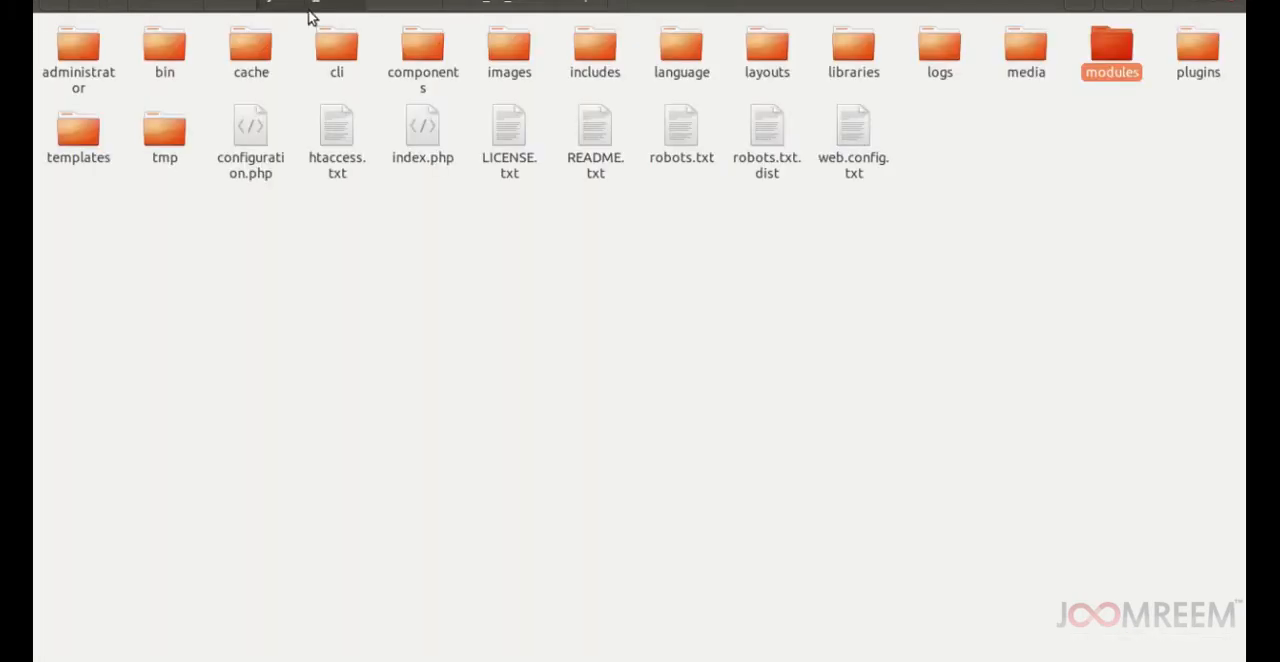
double_click(77, 140)
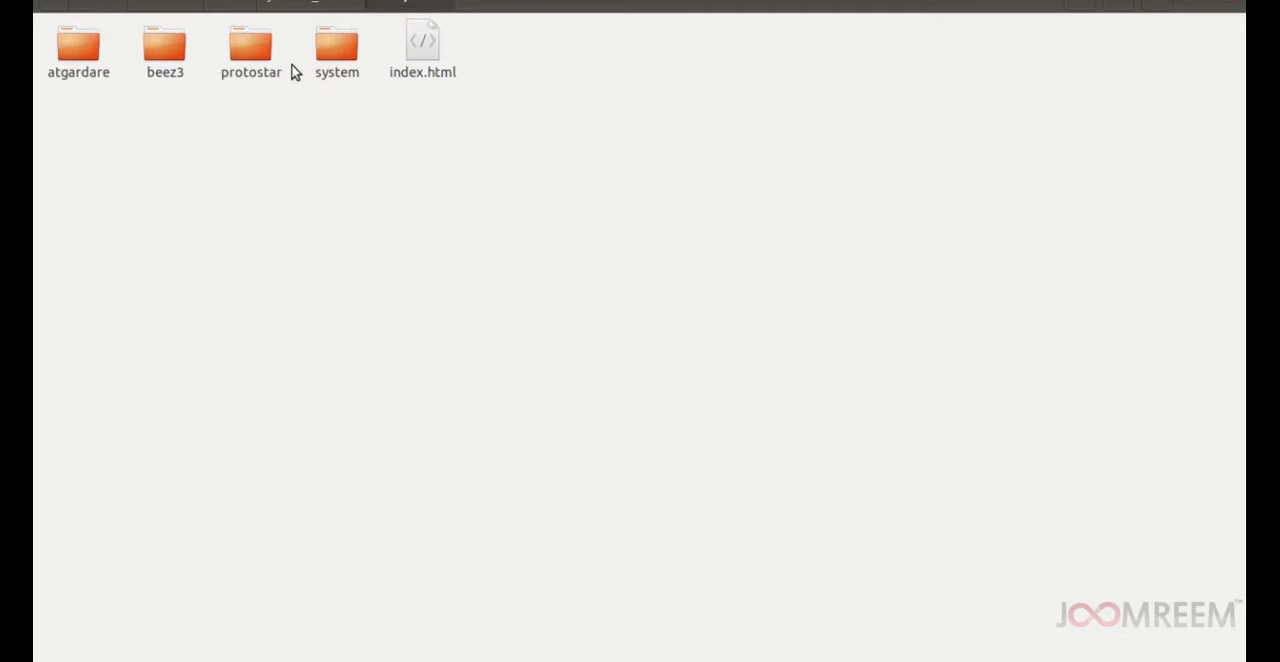
double_click(82, 52)
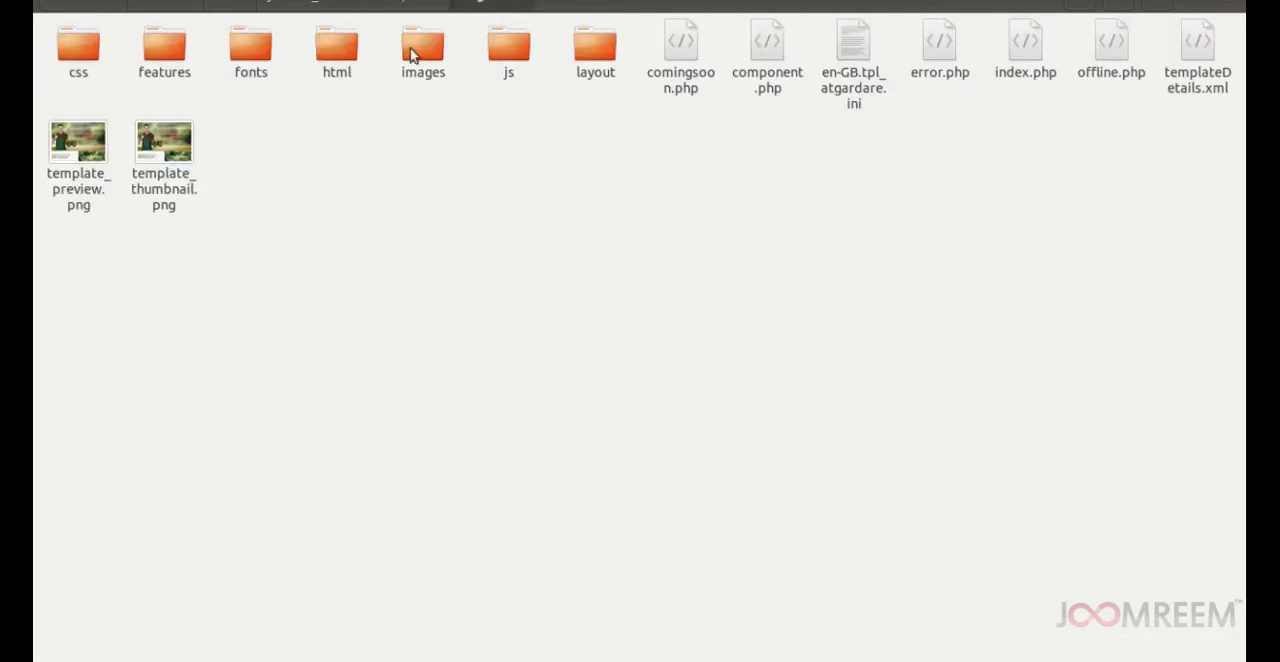
double_click(337, 45)
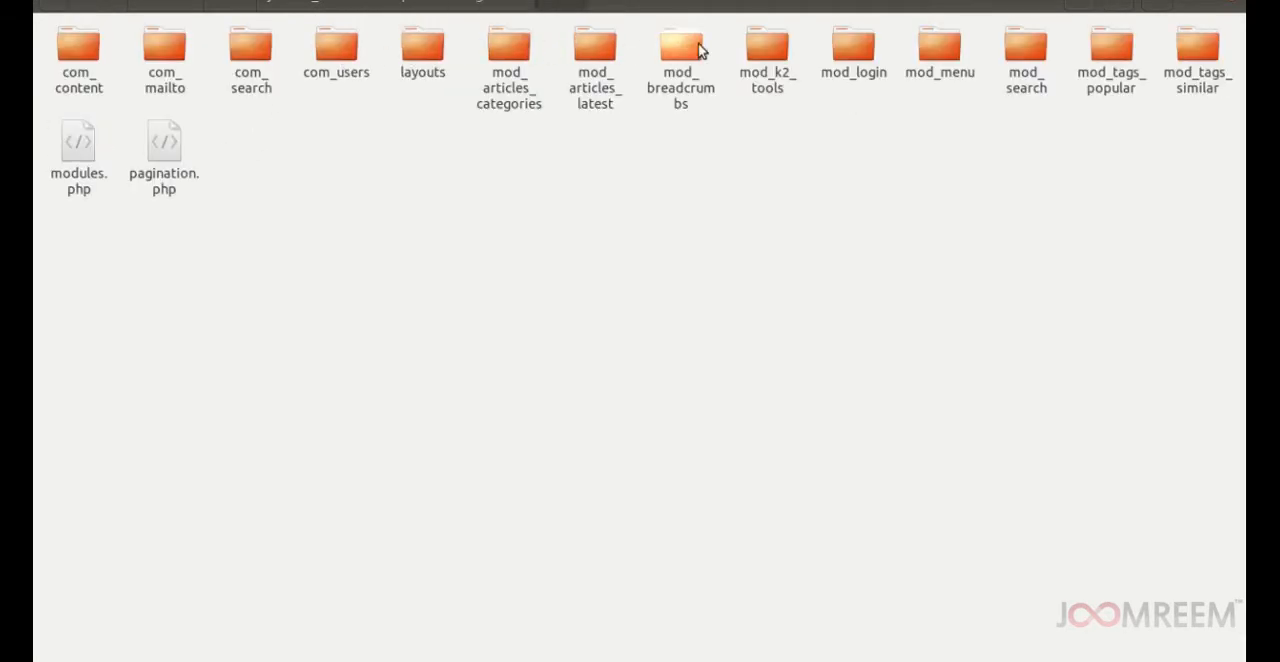
click(762, 52)
double_click(762, 52)
right_click(436, 141)
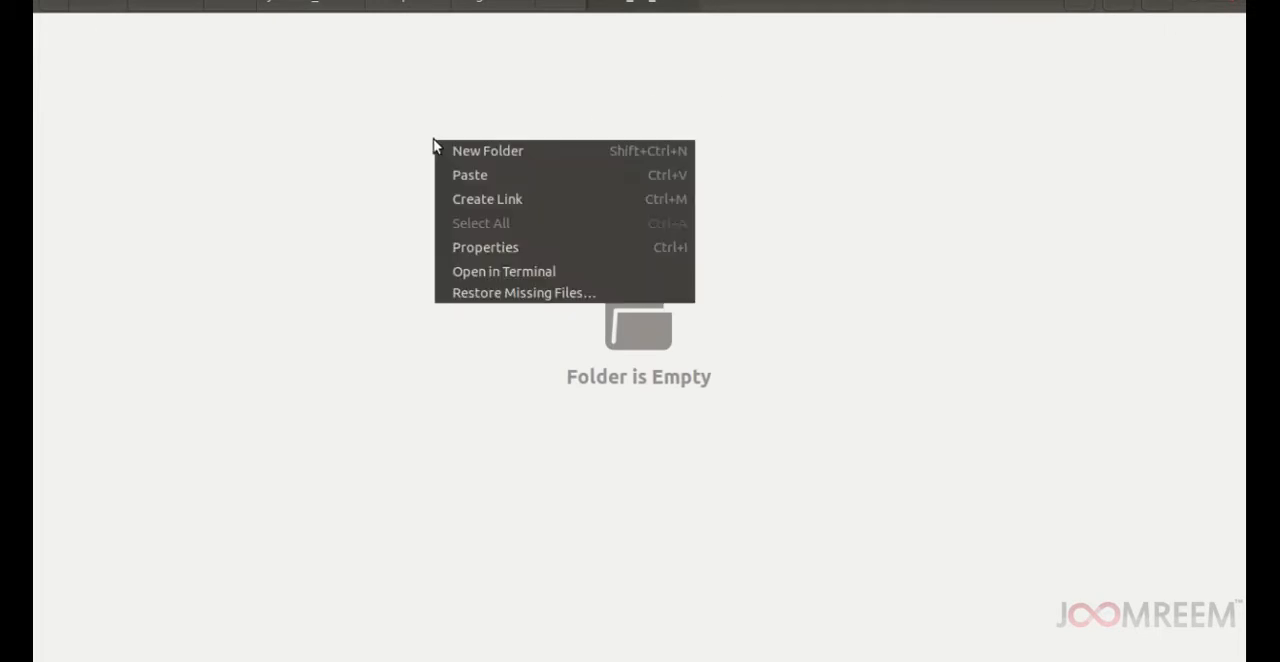
click(471, 179)
click(322, 192)
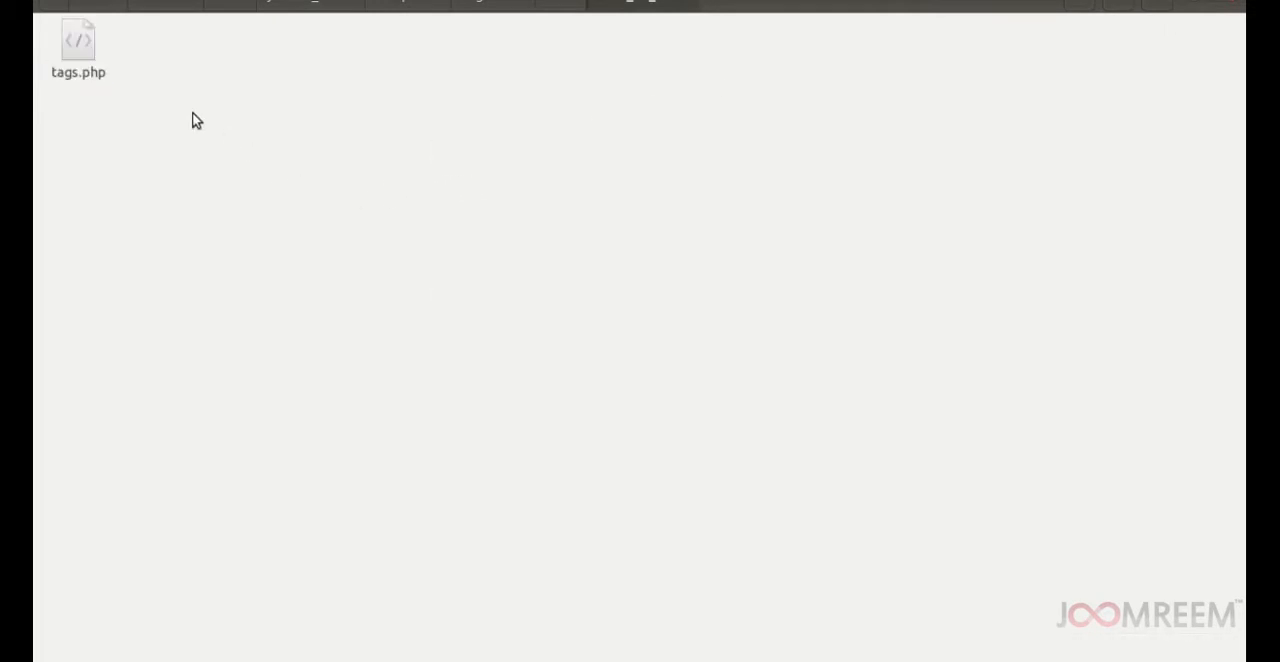
Open the copied tags.php in the text editor and locate the markup block ending with the last closing div.
right_click(83, 58)
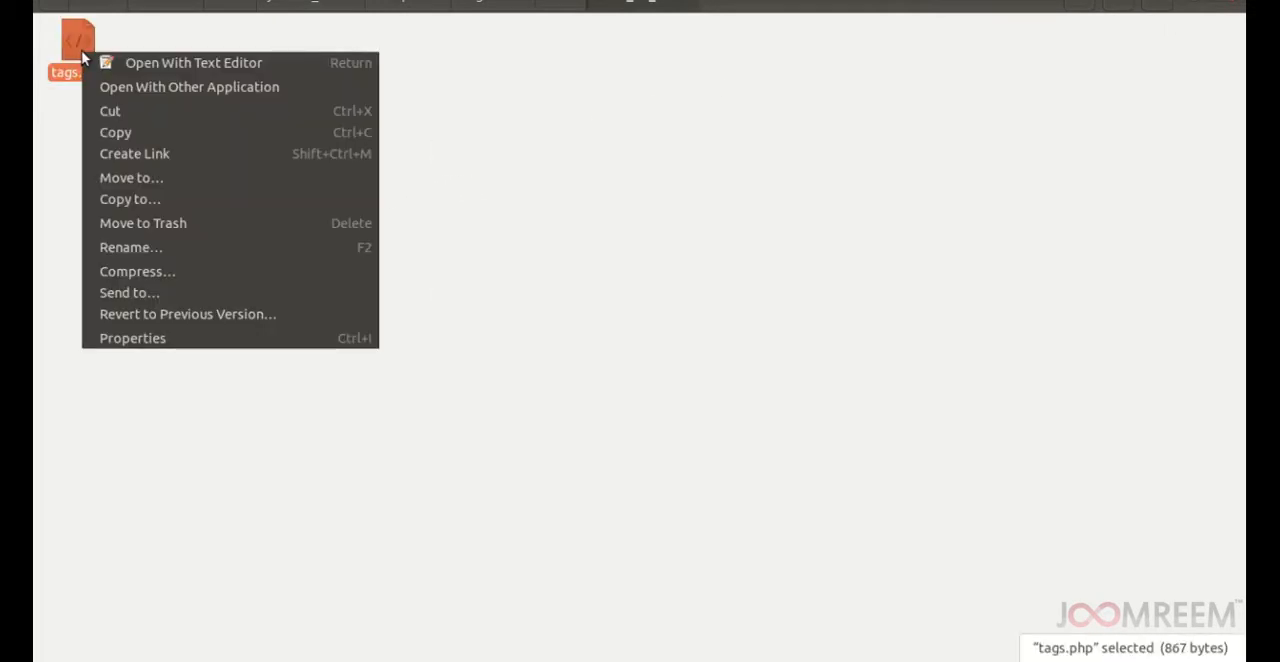
click(117, 63)
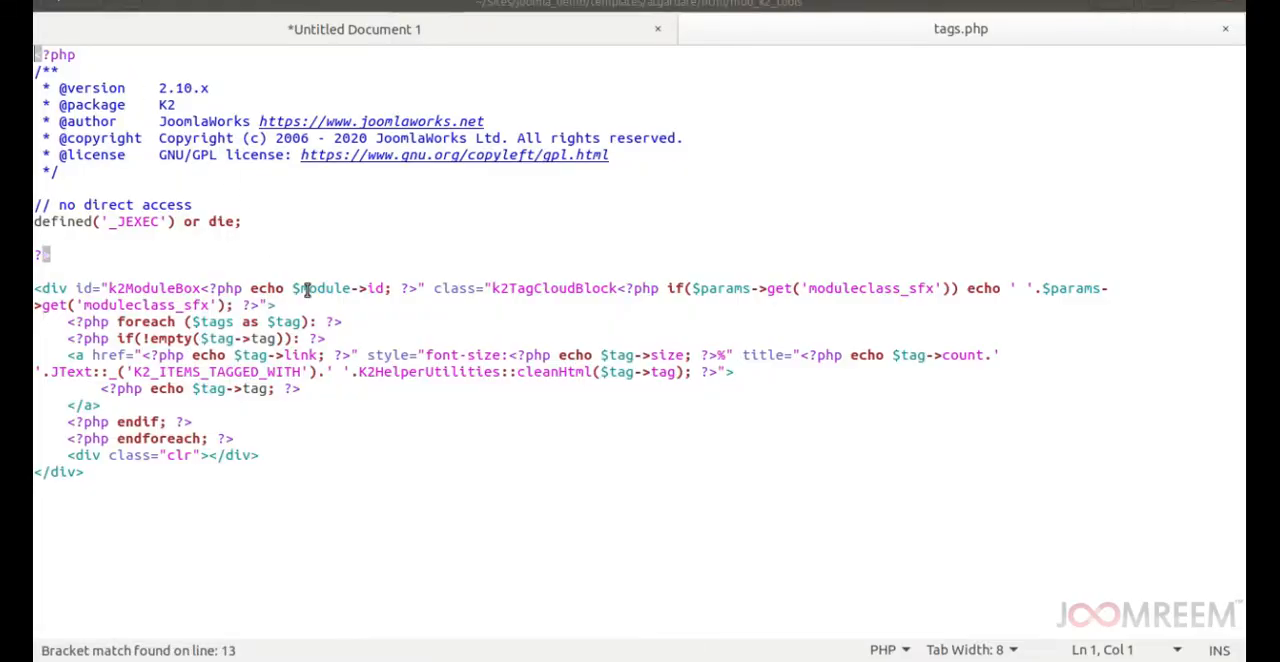
click(91, 276)
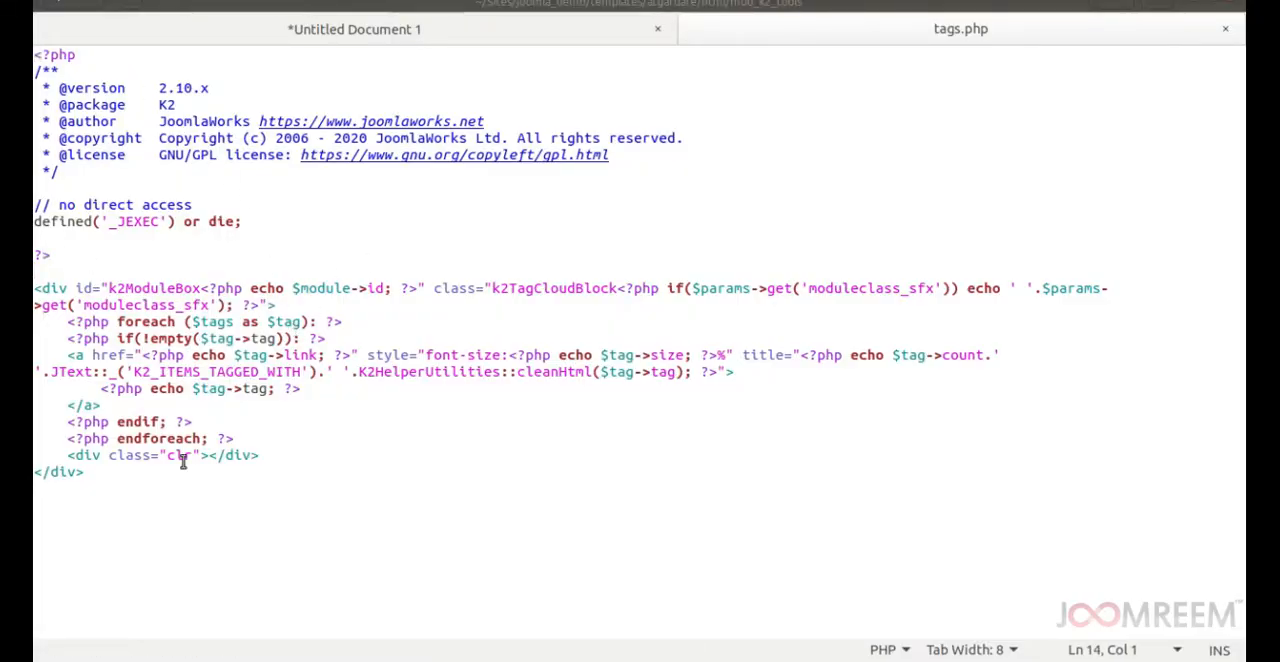
shift+click(86, 471)
Switch to the browser tutorial and copy the full replacement code block from Step 5.
click(280, 371)
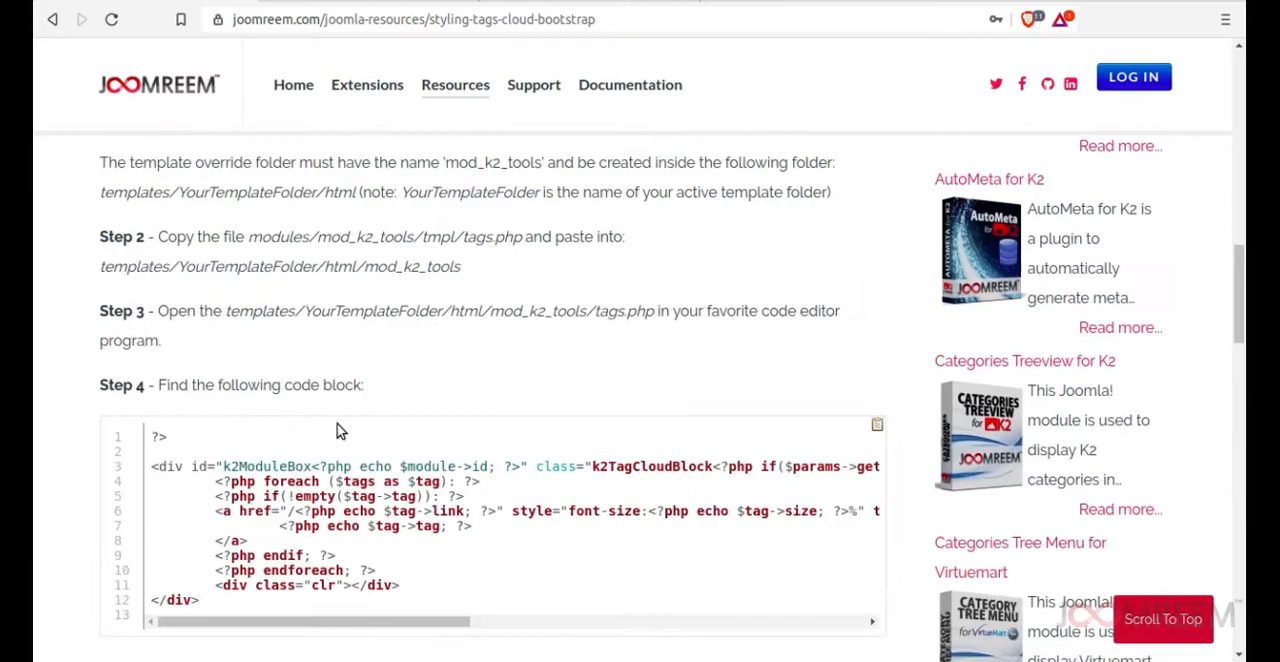
scroll(300, 380, down, 5)
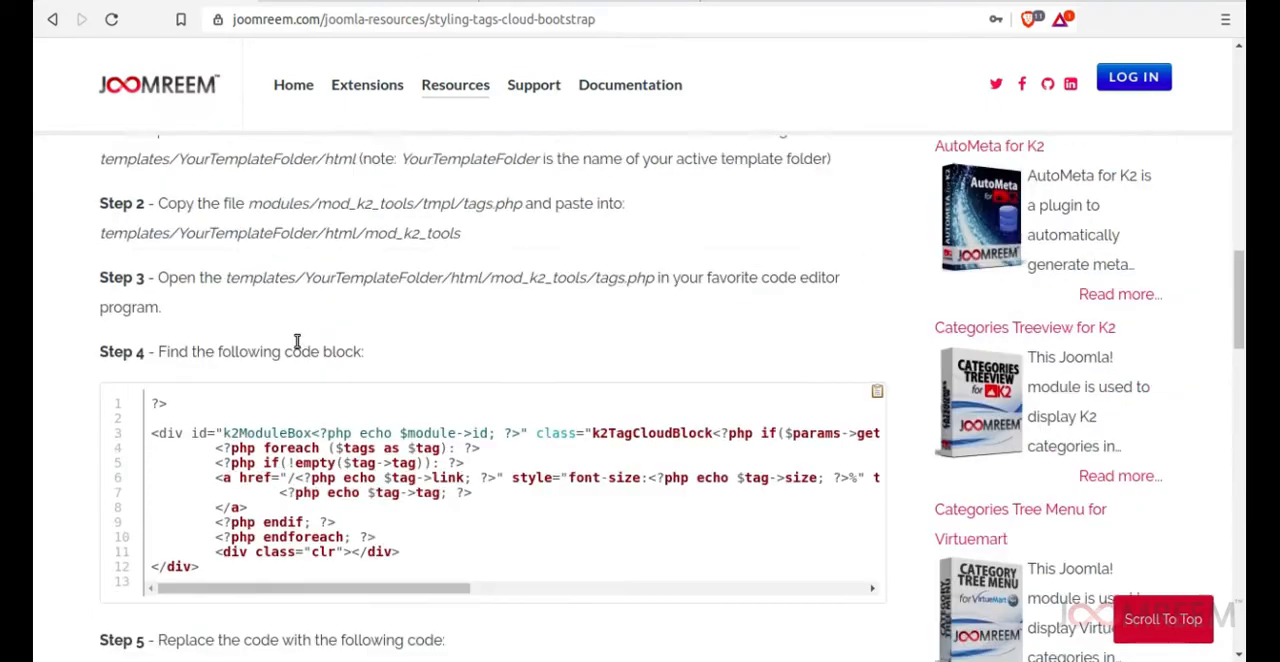
drag(151, 233, 335, 557)
scroll(320, 470, down, 2)
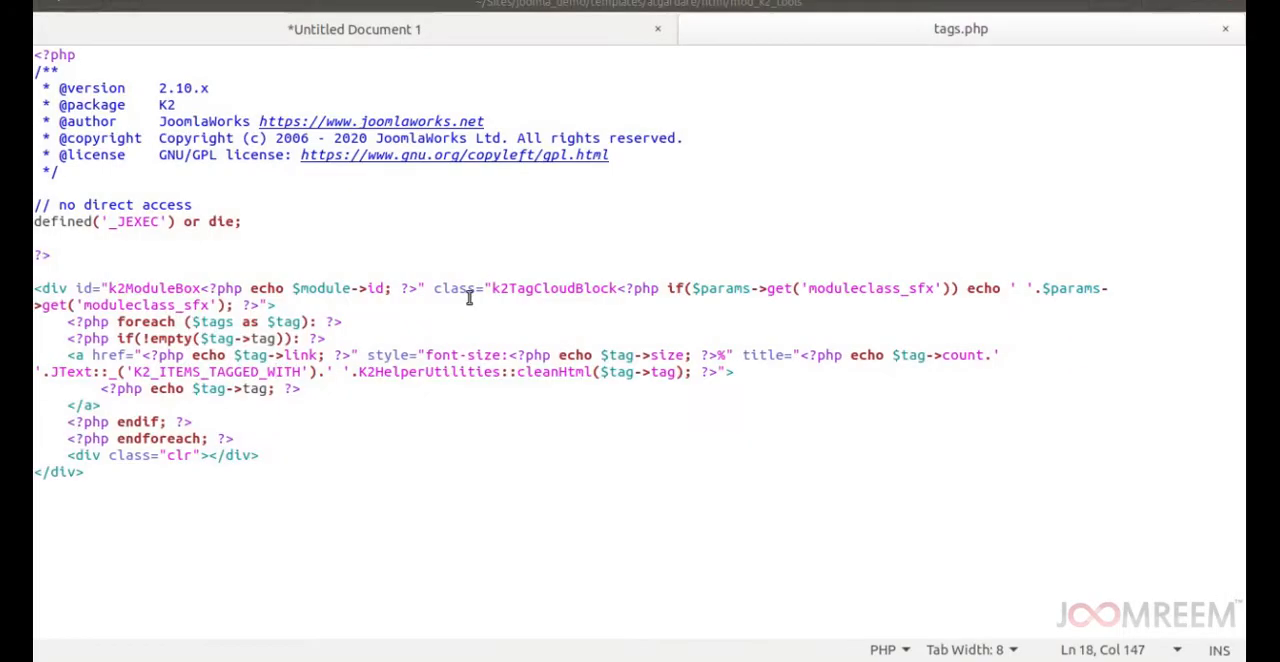
In tags.php, replace everything from the closing ?> tag through the final </div> with the copied code.
drag(36, 254, 145, 476)
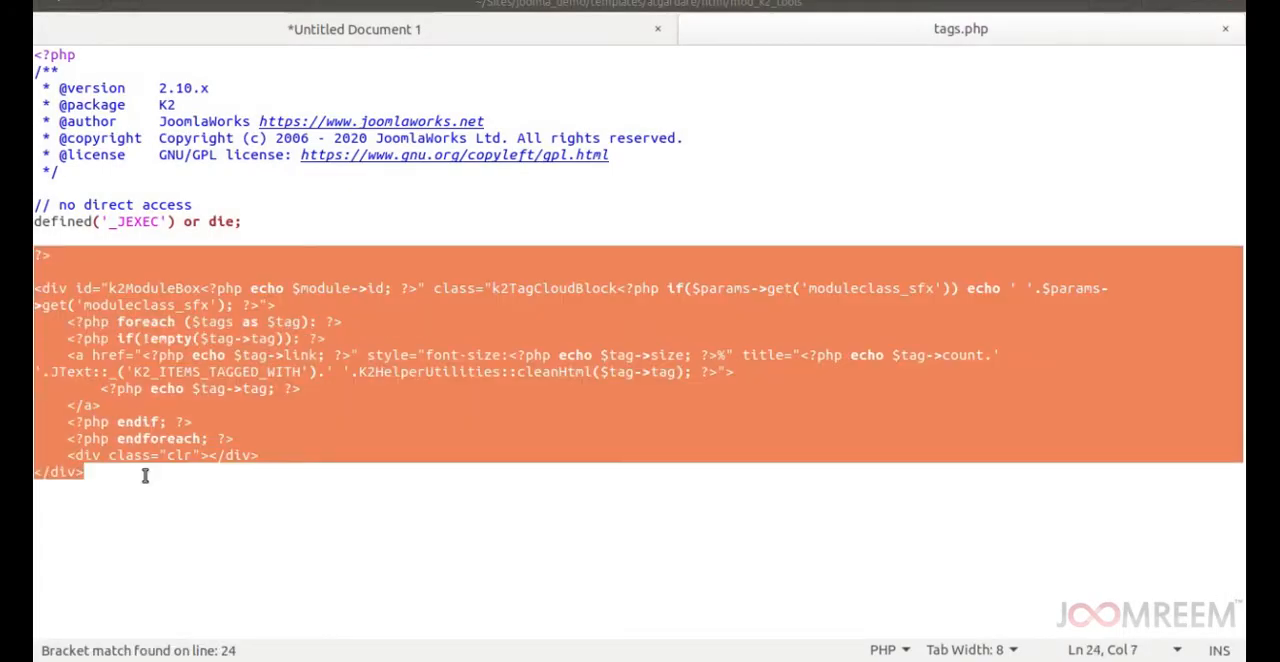
key(ctrl+v)
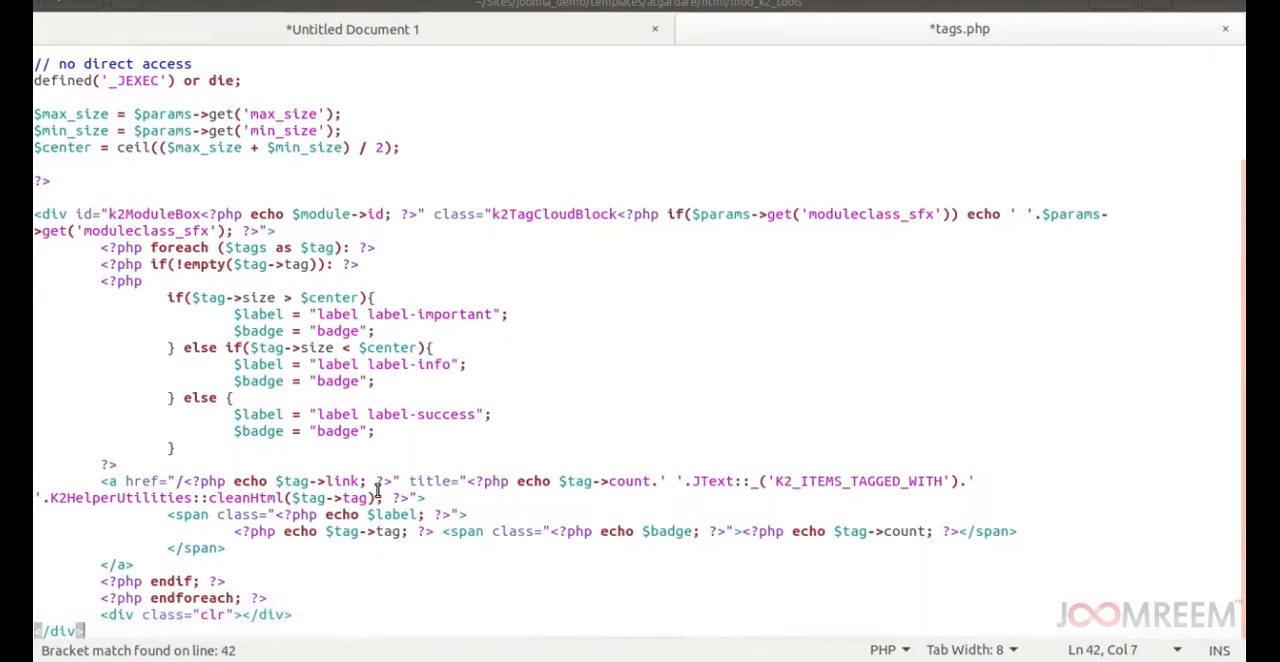
click(97, 610)
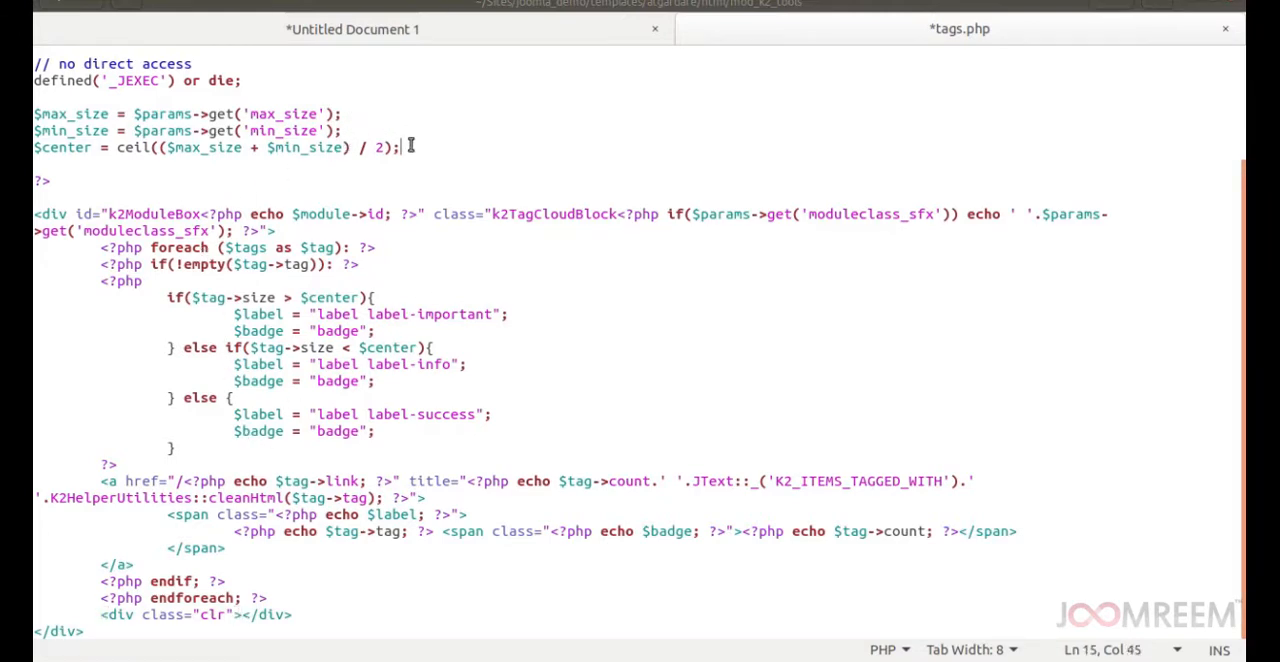
Examine the $center calculation, the tag size conditions with their label classes, and the span that outputs $label.
drag(402, 147, 36, 147)
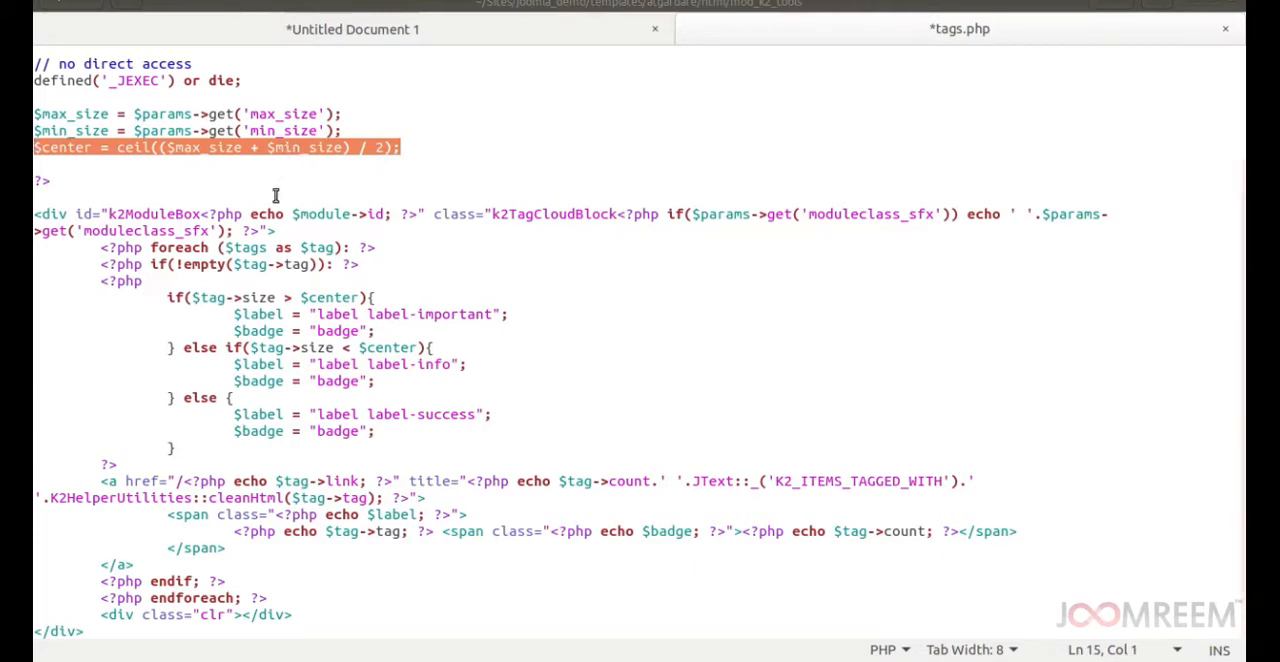
drag(167, 297, 386, 297)
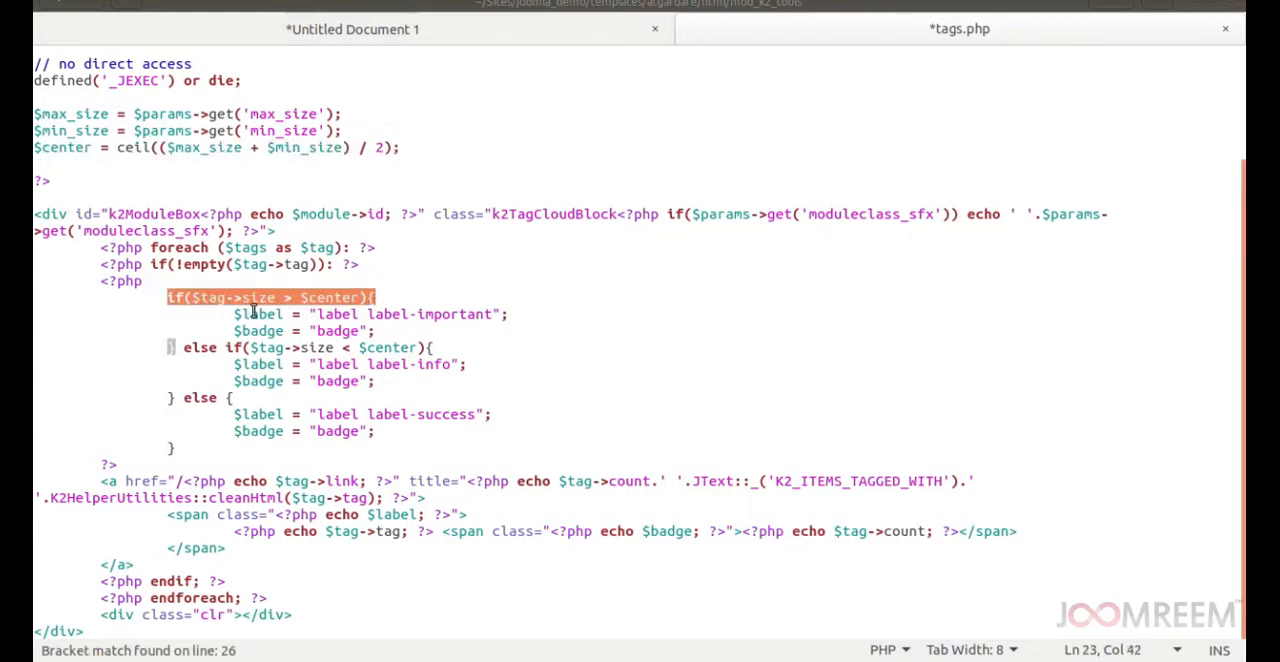
drag(235, 314, 508, 316)
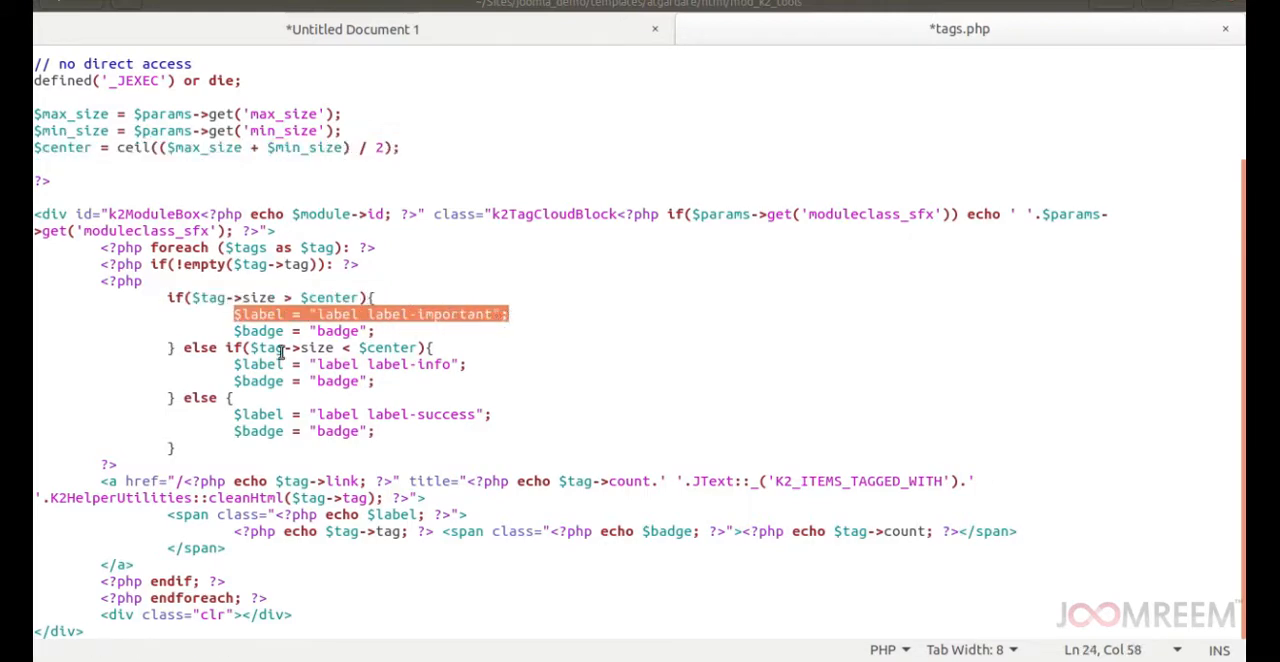
drag(169, 347, 452, 347)
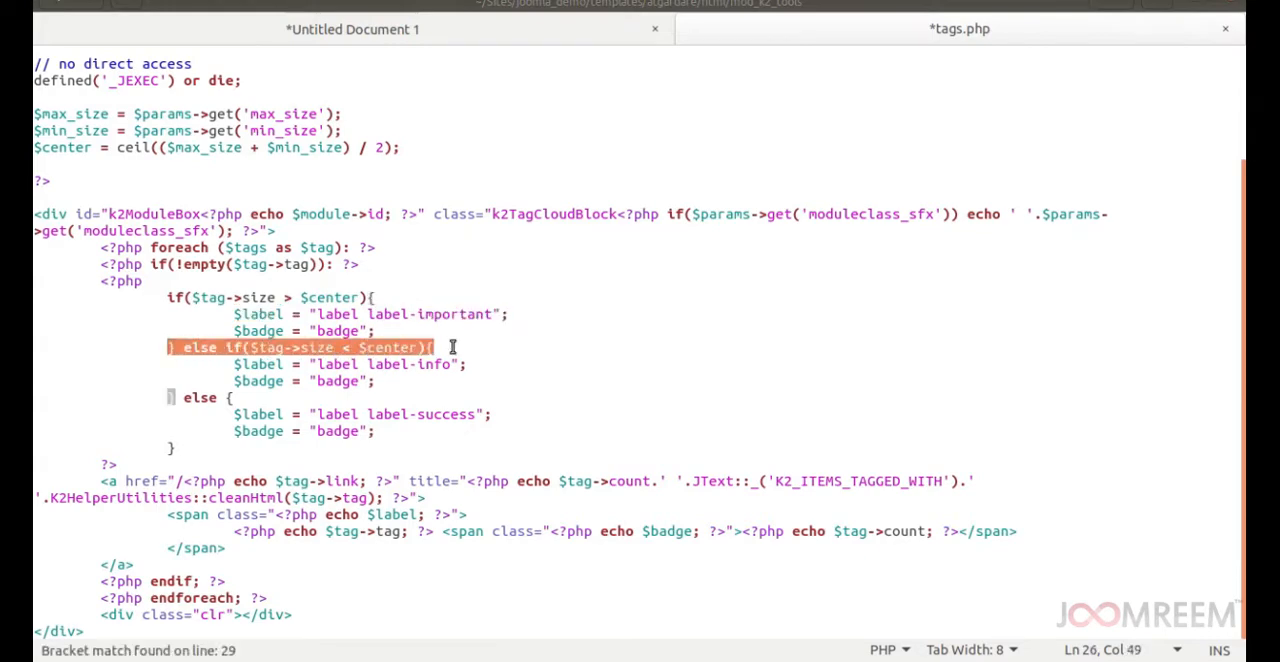
drag(240, 366, 503, 364)
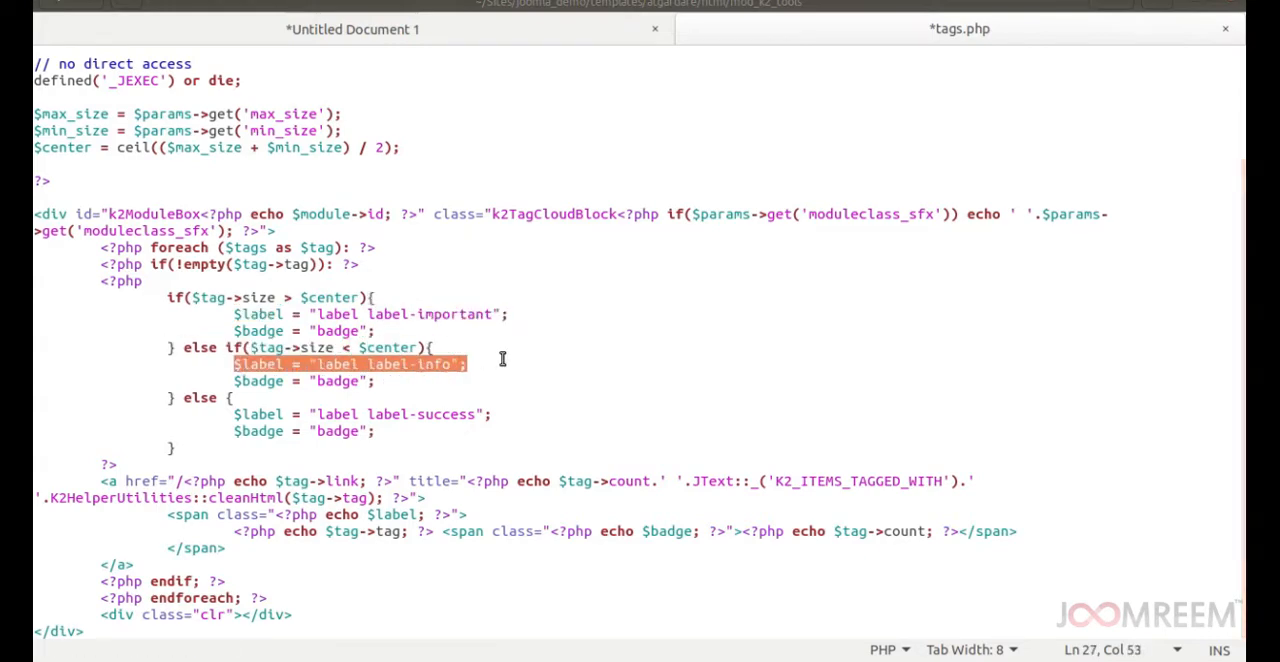
drag(232, 414, 507, 408)
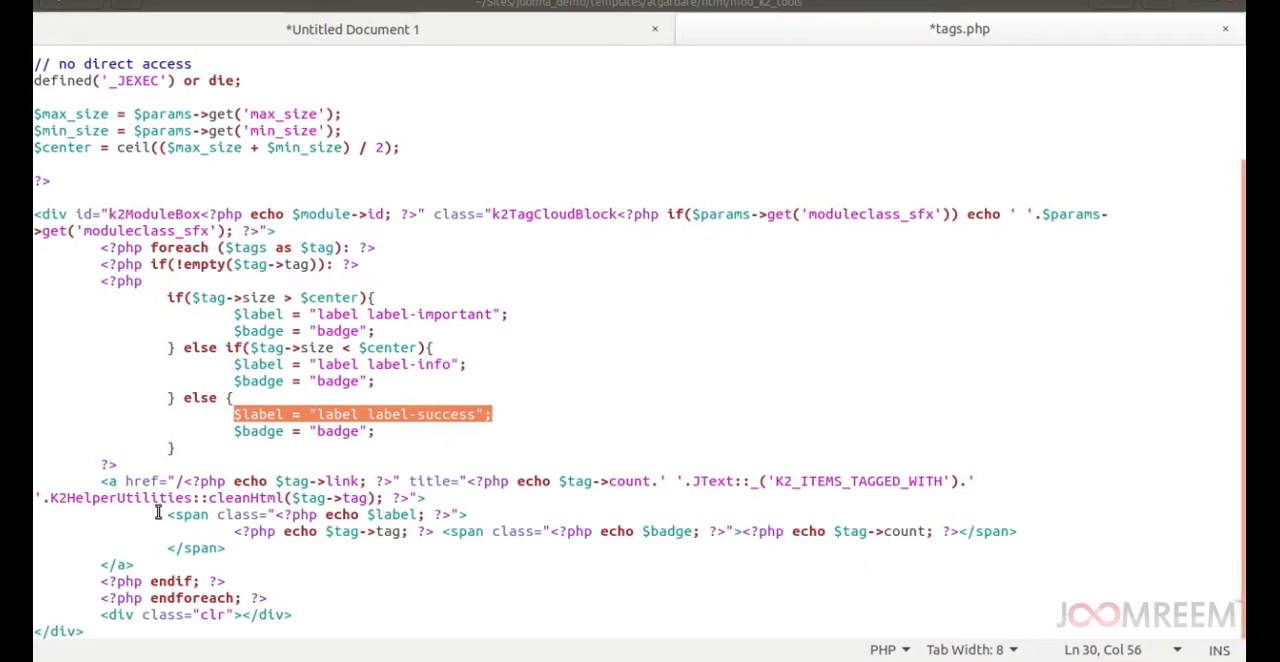
drag(167, 514, 467, 515)
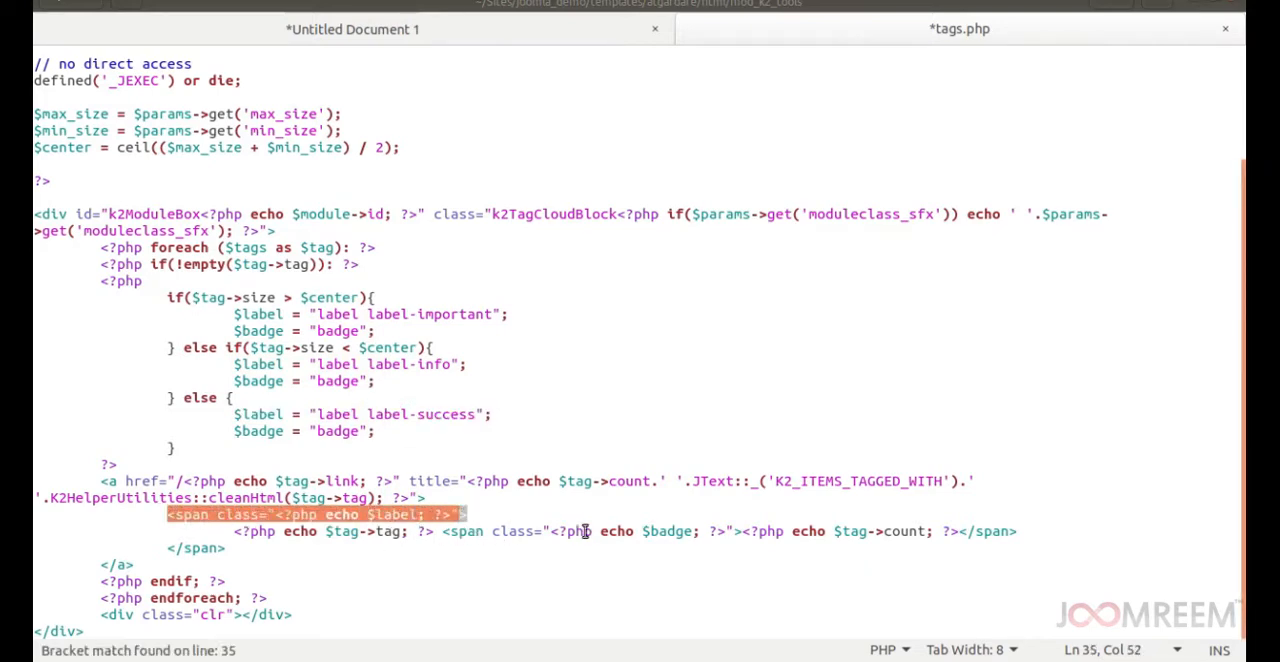
Save tags.php, then switch to the browser and reload the K2 blog listing page to check the Tags Cloud.
click(499, 428)
key(ctrl+s)
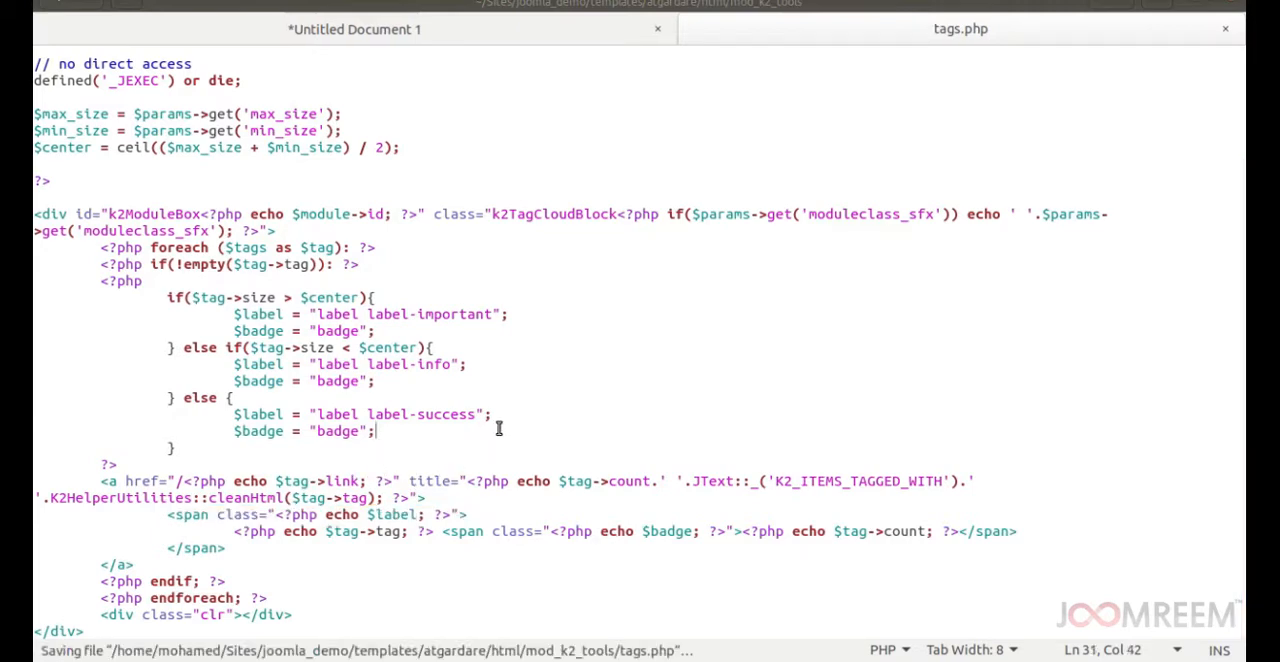
key(alt+Tab)
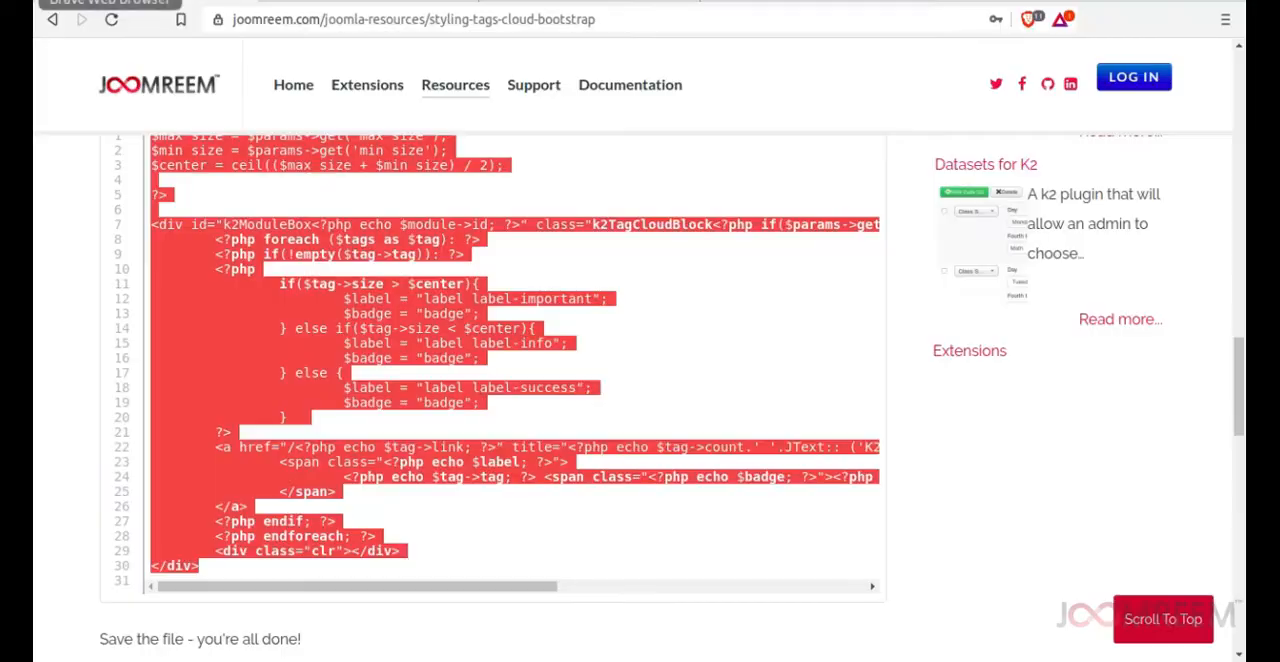
click(588, 3)
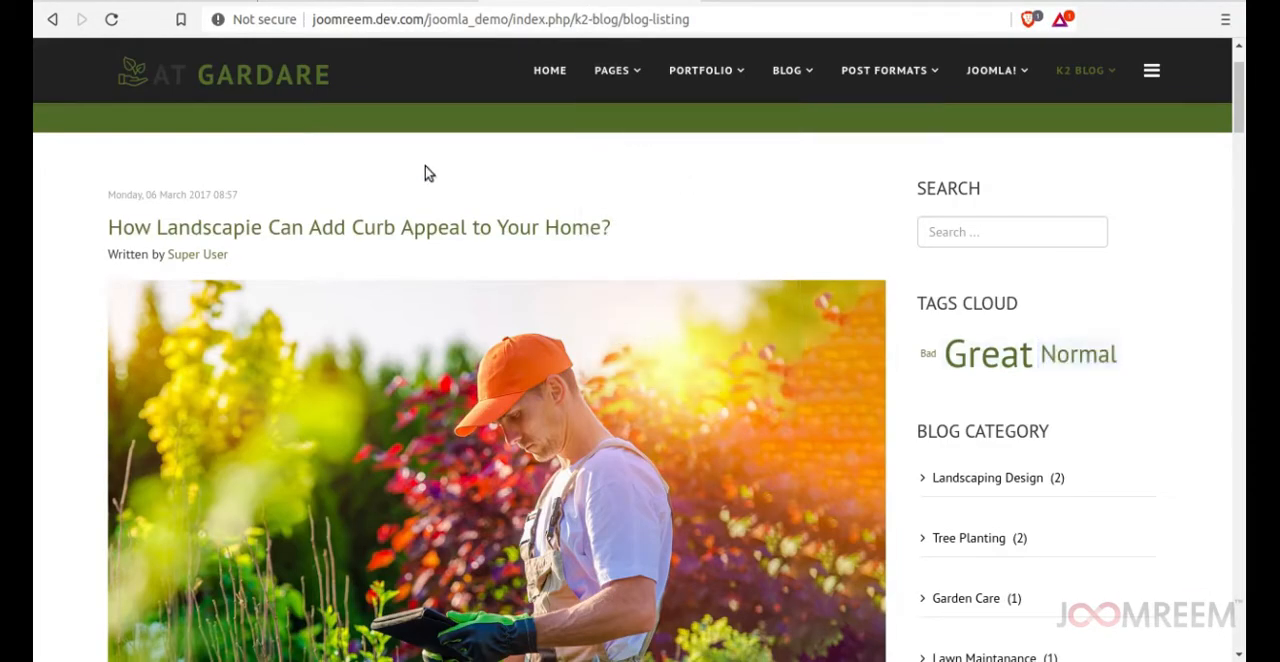
click(116, 21)
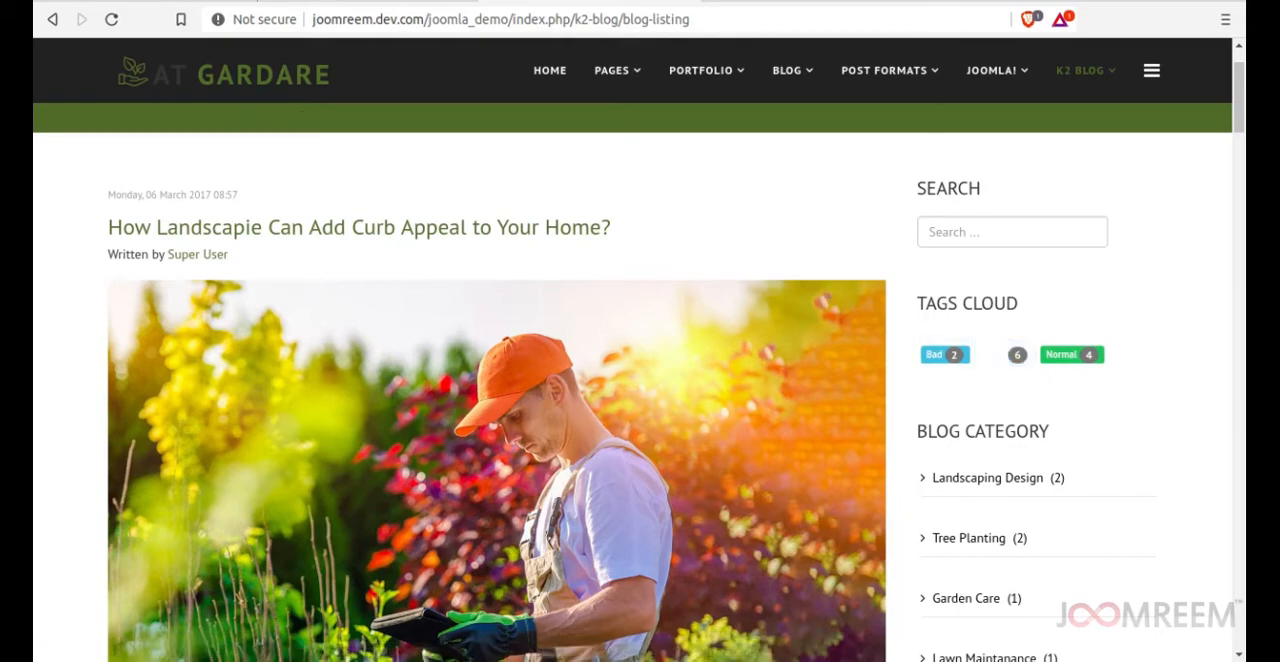
Back in tags.php, change the label class for tags larger than $center to label-warning.
click(18, 433)
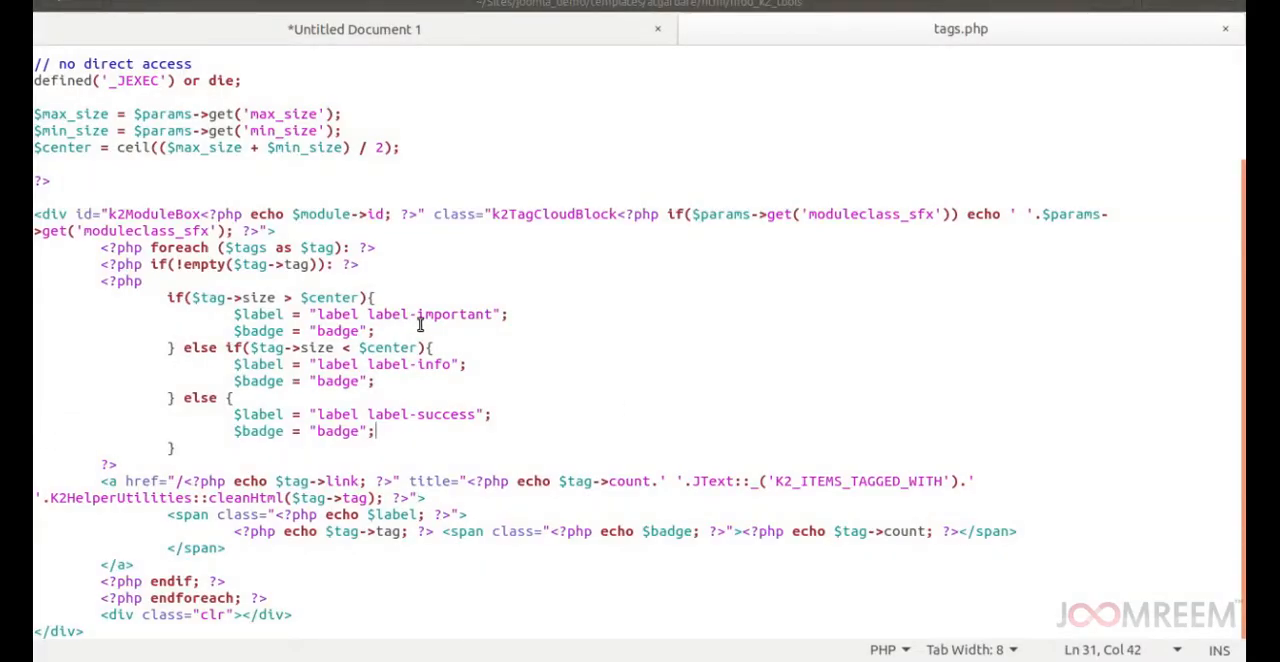
drag(418, 314, 495, 315)
text(war)
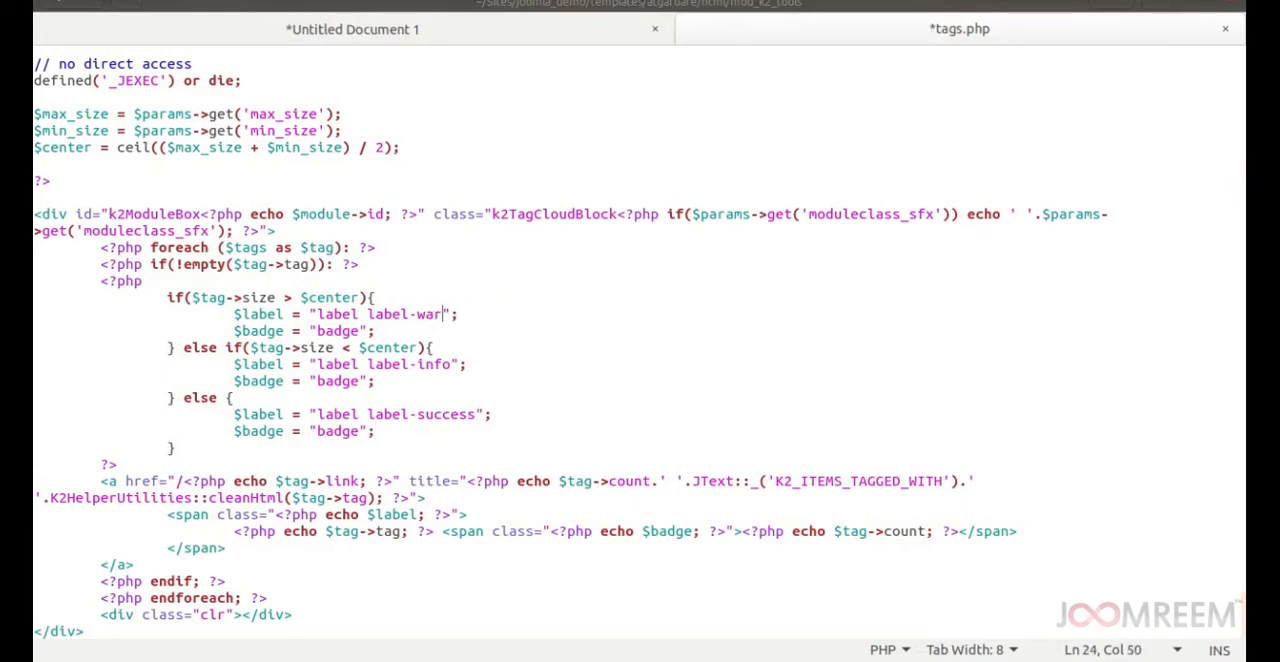
text(ning)
Save the label class change and reload the blog listing in the browser to check the Great tag.
key(ctrl+s)
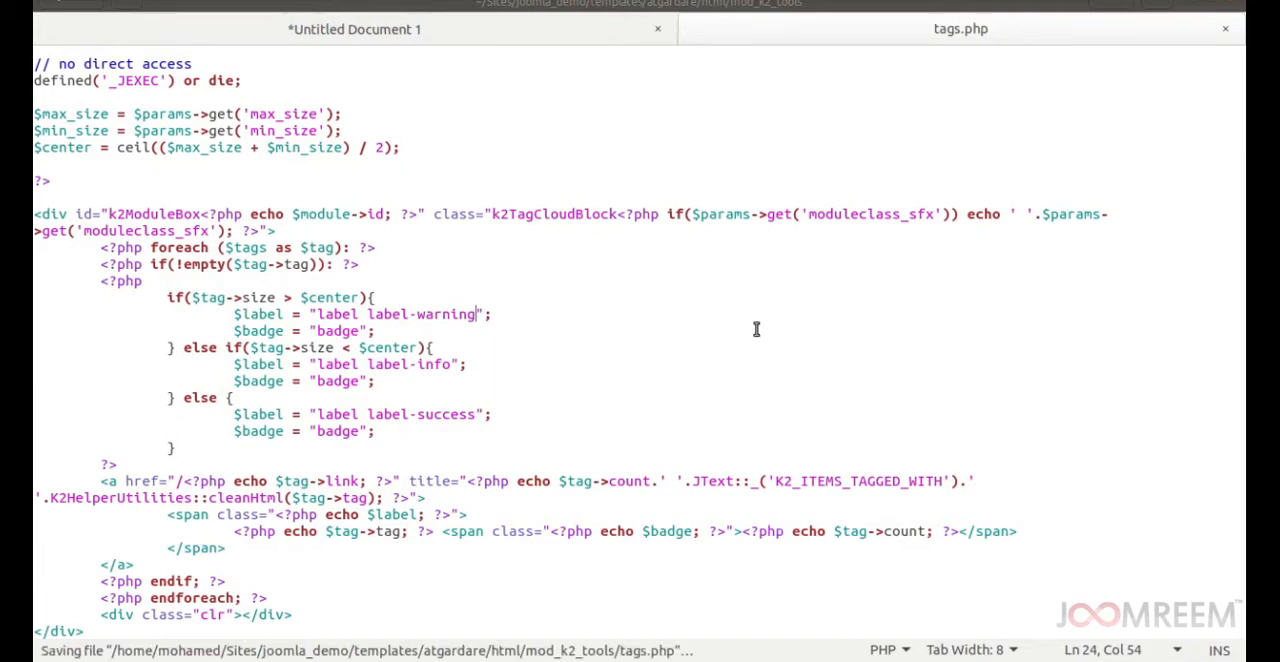
key(alt+Tab)
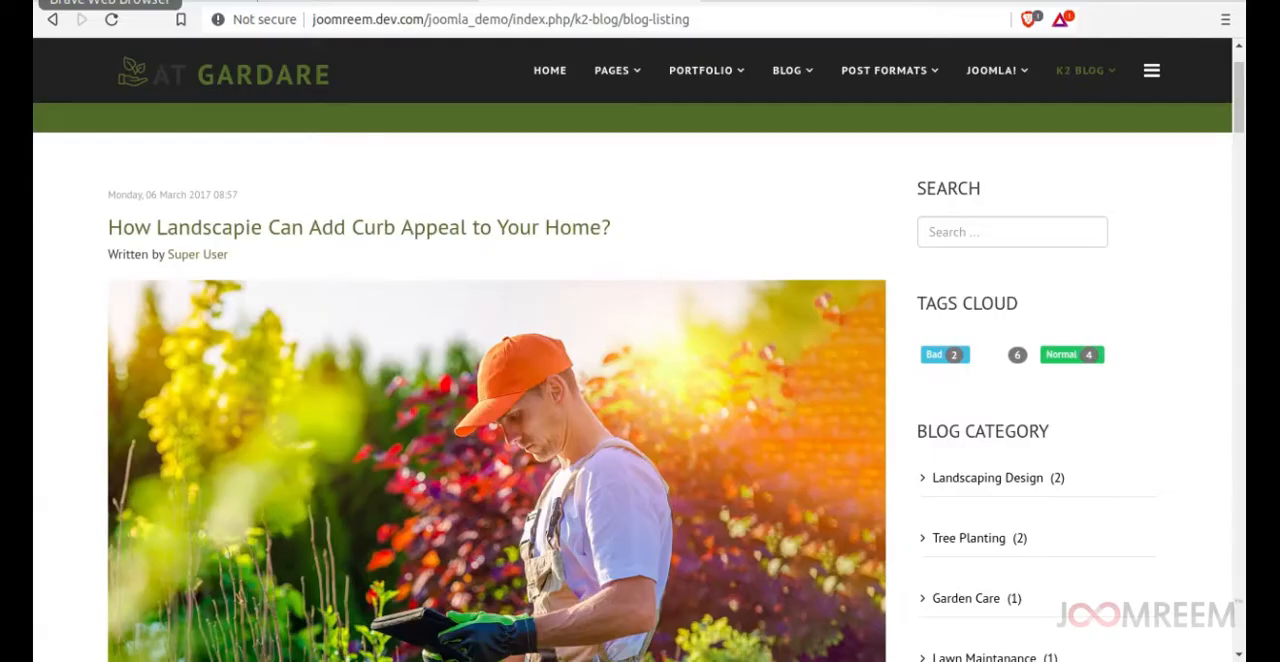
click(111, 19)
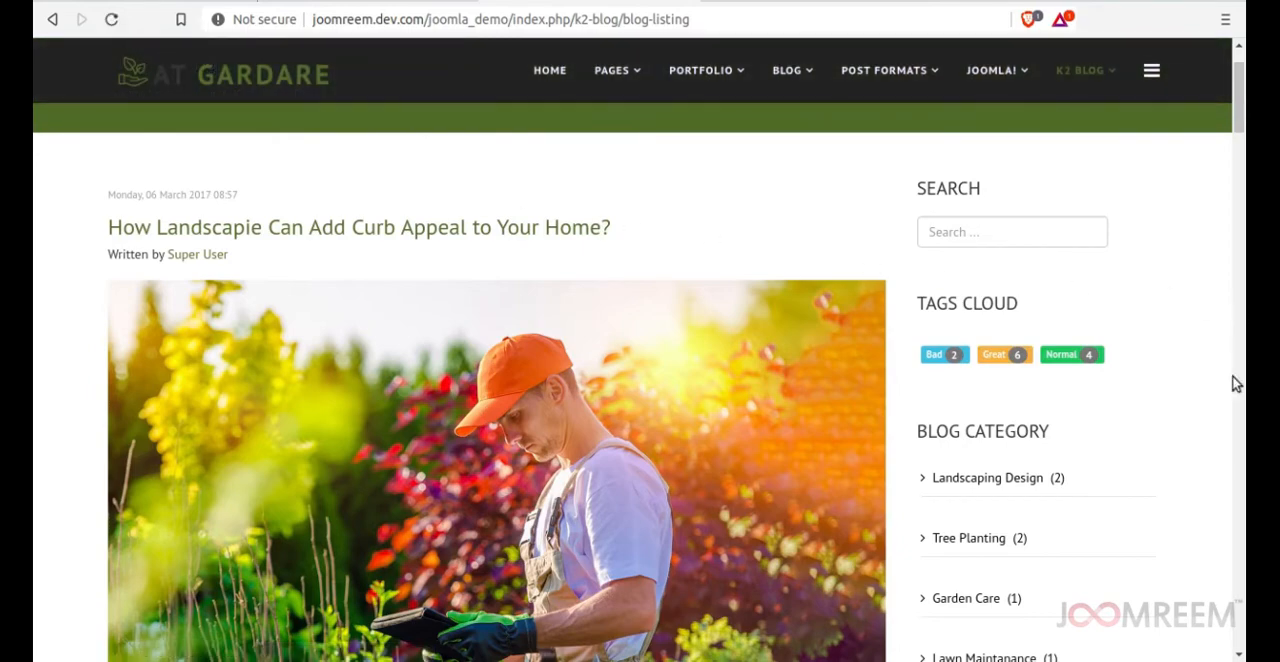